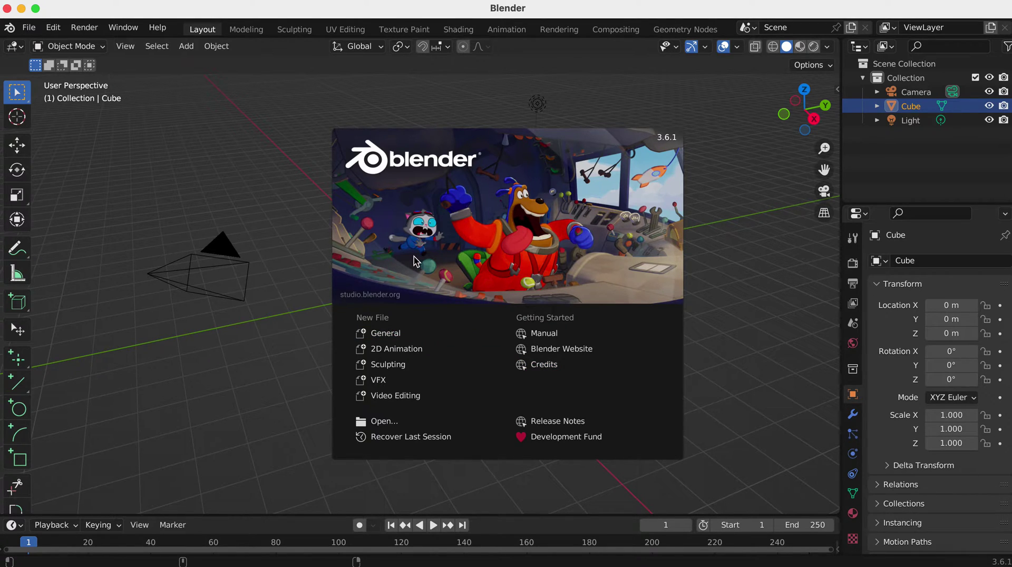
Step: Choose the General template on Blender's splash screen to start a new scene
left_click(385, 334)
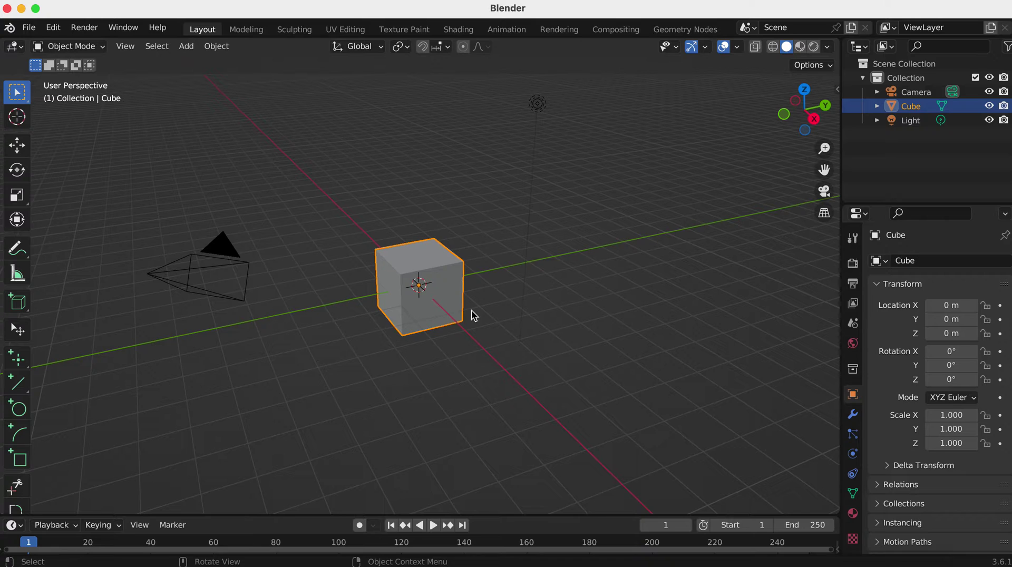
Step: Delete the default cube with X, confirming it, so only the camera and light remain
key("x")
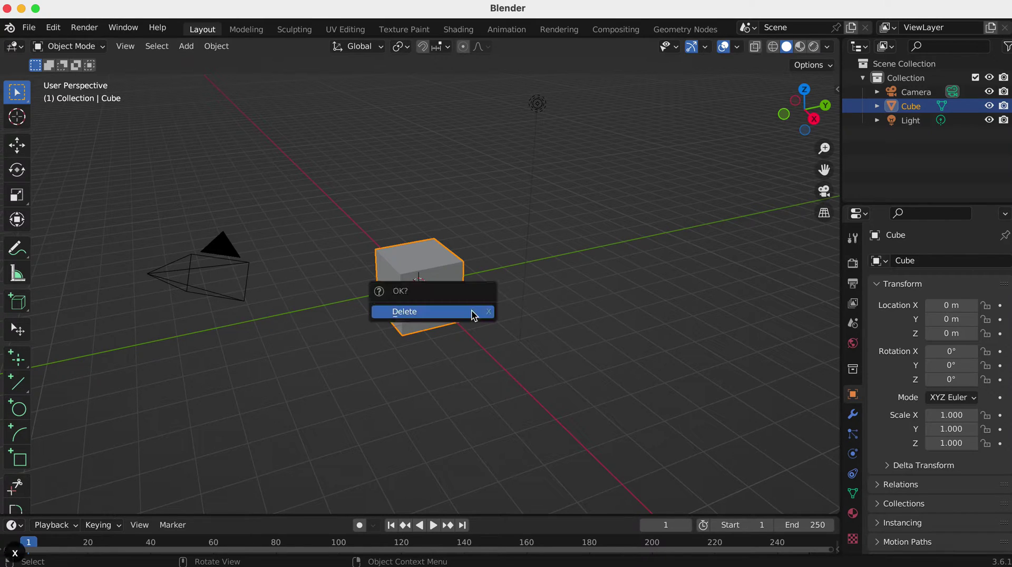
key("Return")
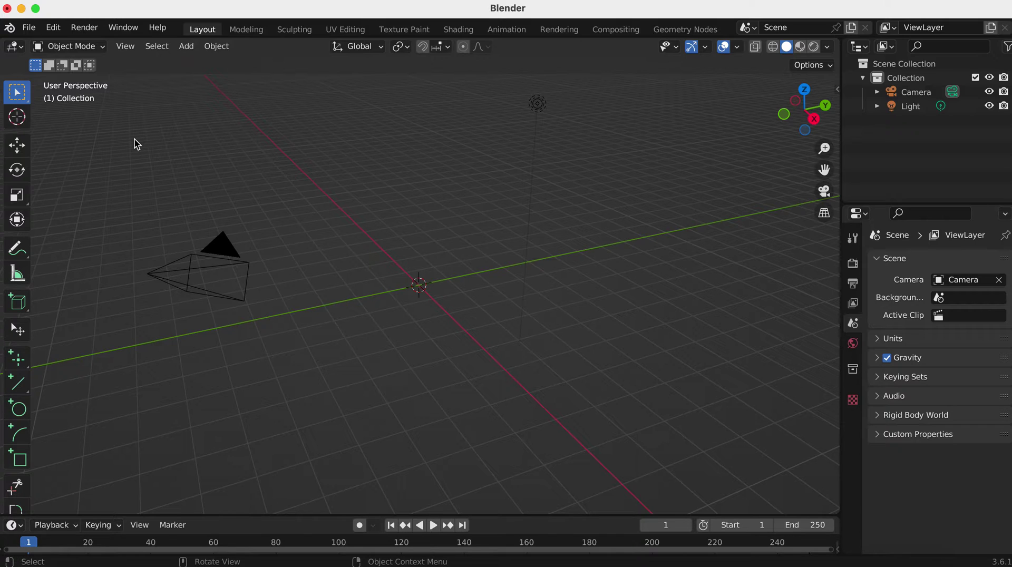
left_click(29, 27)
Step: Import duct.stl, fins.stl and heater.stl together from the geom folder as STL objects
mouse_move(110, 241)
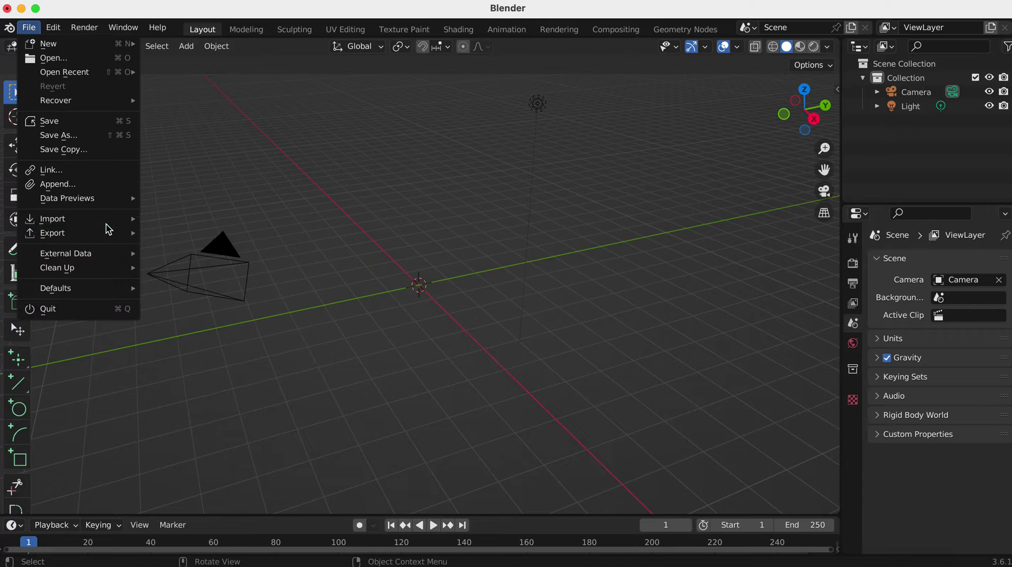
mouse_move(108, 222)
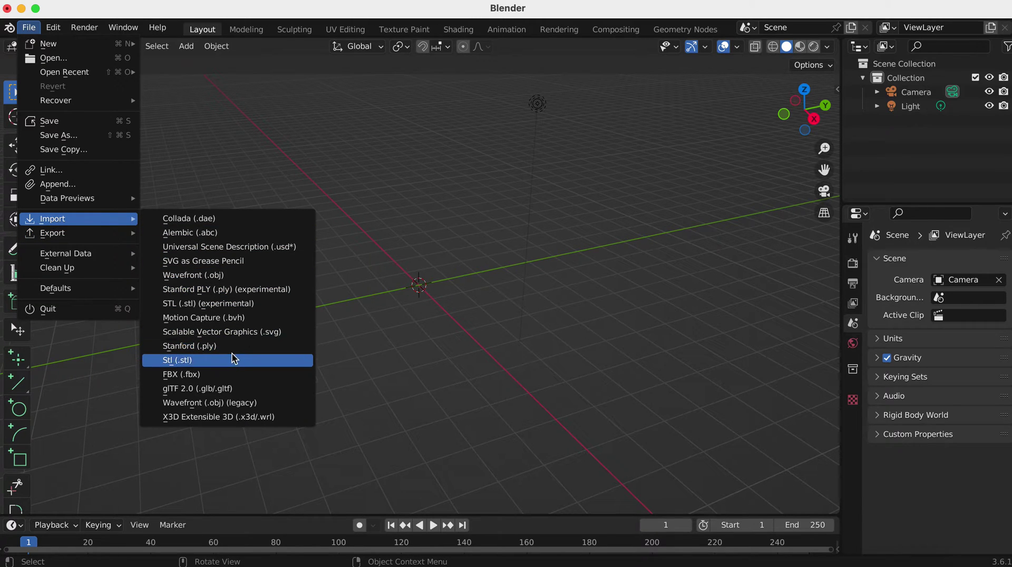
left_click(232, 360)
left_click(179, 252)
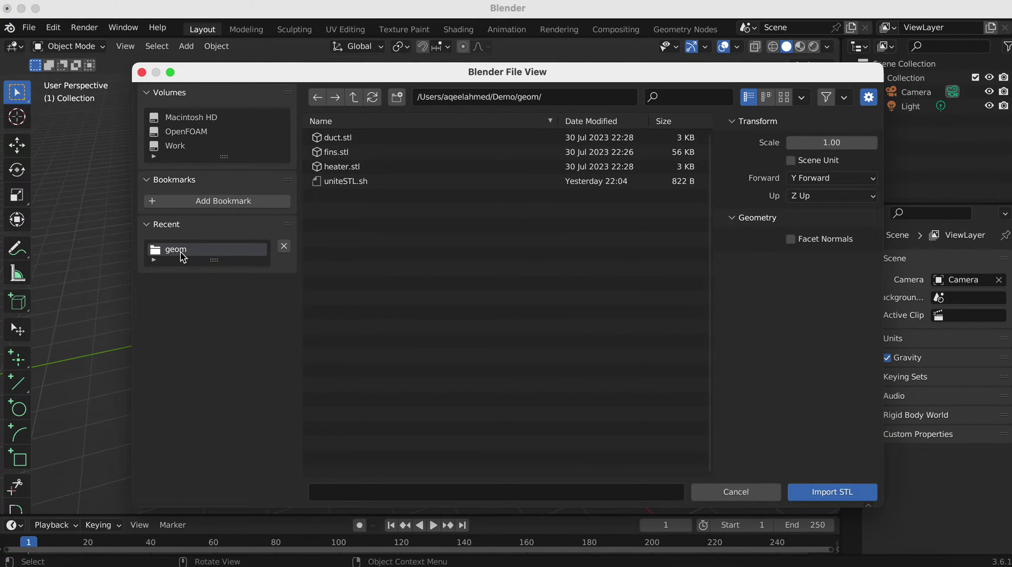
left_click(333, 141)
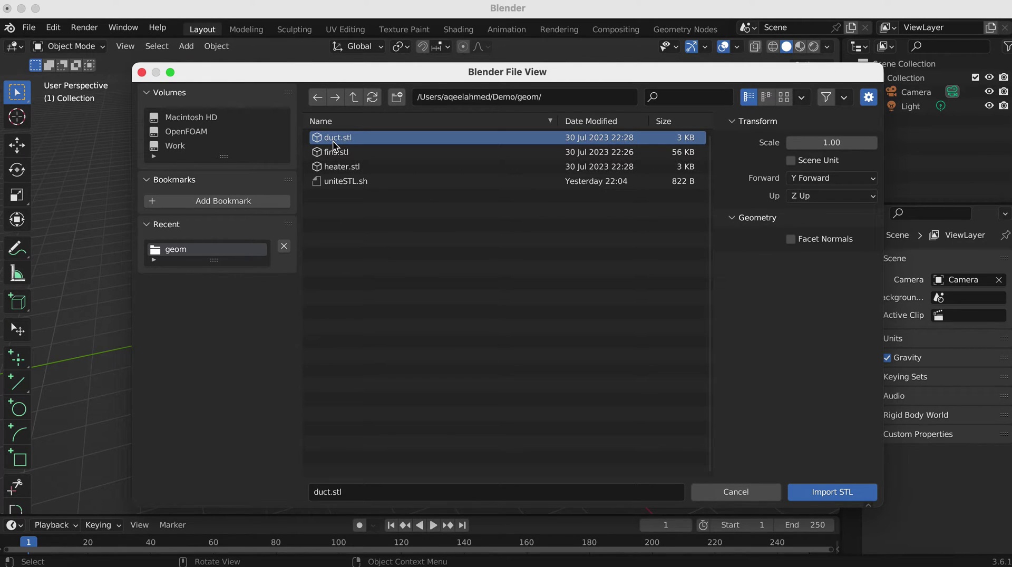
left_click(336, 151, "shift")
left_click(337, 166, "shift")
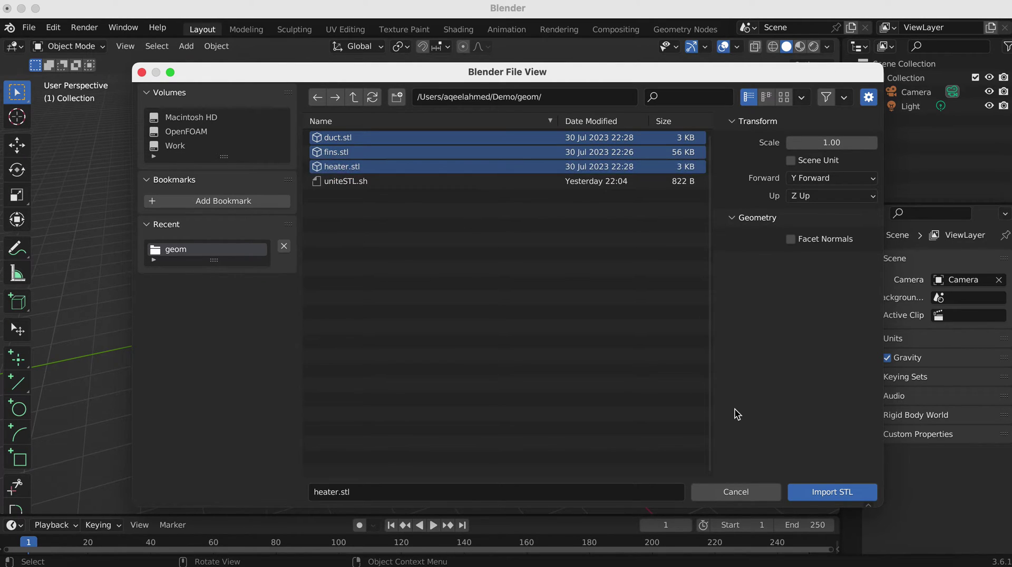
left_click(818, 484)
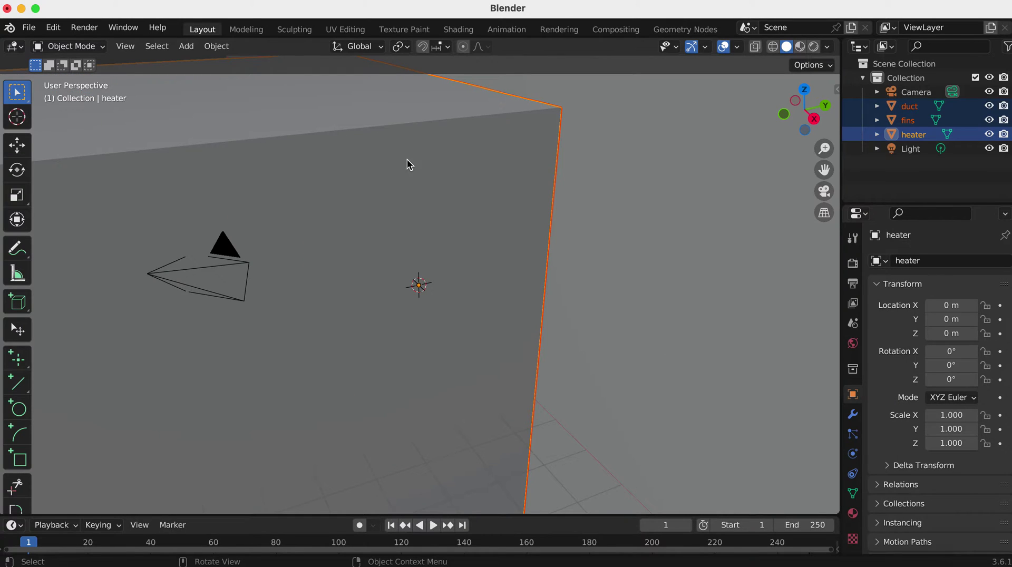
Step: Frame all the imported geometry in the viewport and clear the selection
left_click(131, 47)
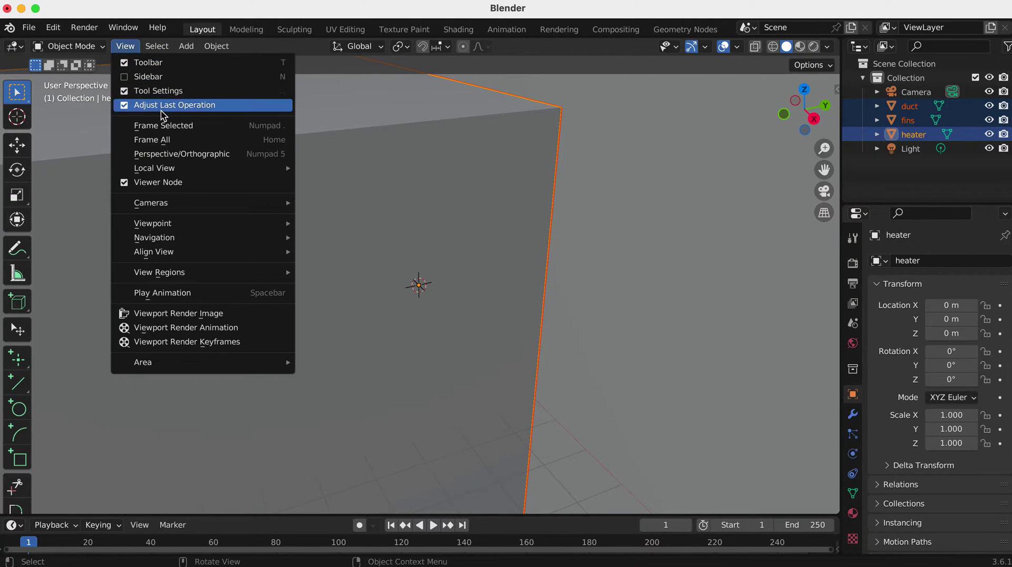
left_click(165, 140)
left_click(627, 206)
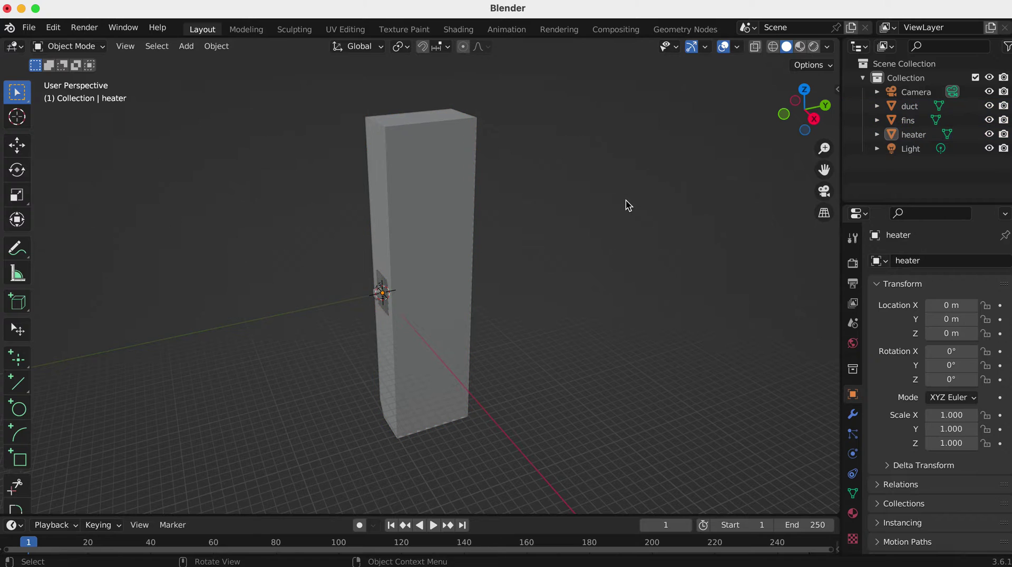
left_click_drag(805, 112, 838, 124)
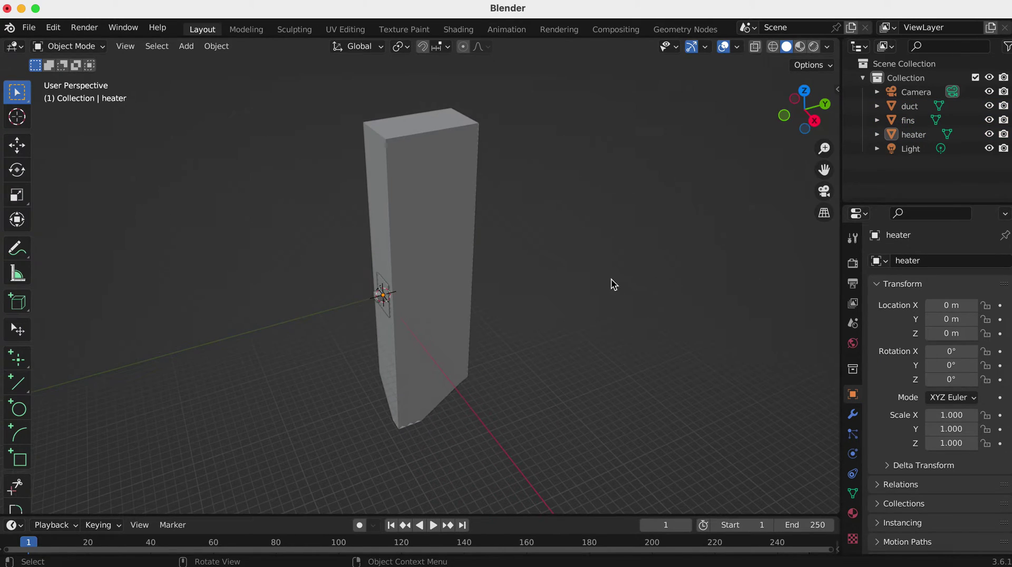
Step: Turn off the Floor grid overlay and hide the duct object
left_click(737, 46)
left_click(696, 115)
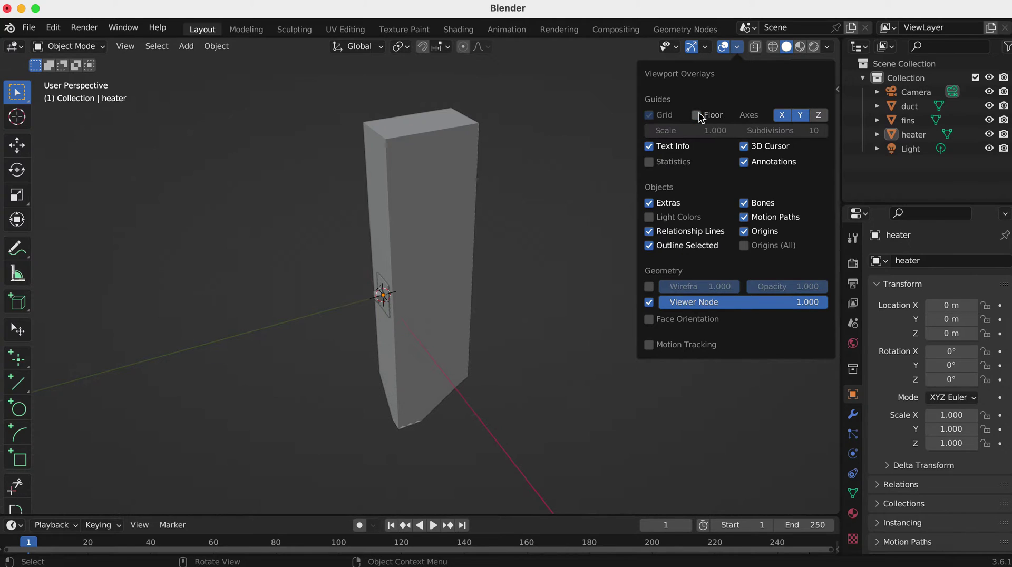
mouse_move(807, 117)
left_mouse_down()
mouse_move(816, 112)
mouse_move(816, 126)
mouse_move(817, 87)
mouse_move(816, 101)
left_mouse_up()
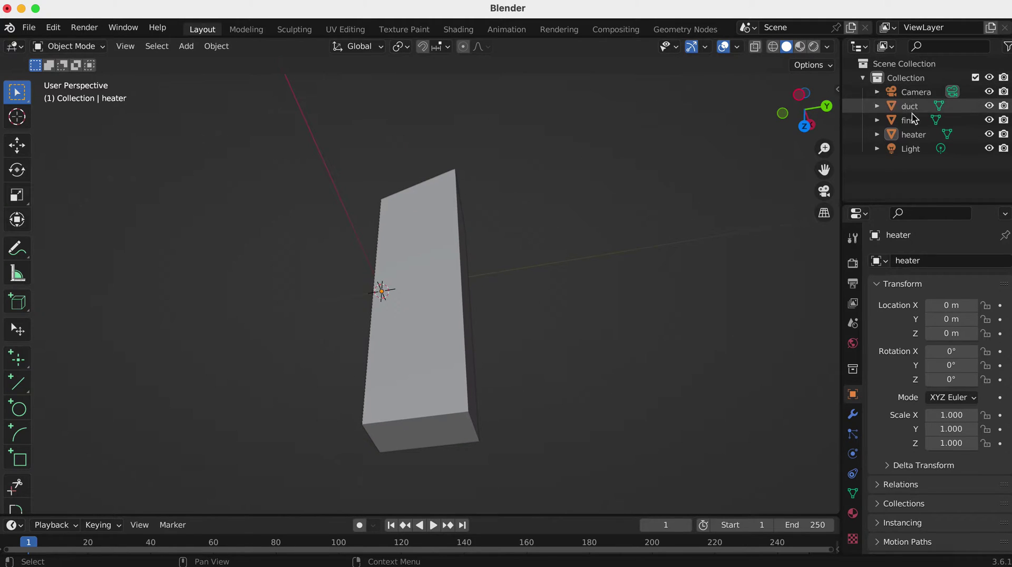
left_click(991, 107)
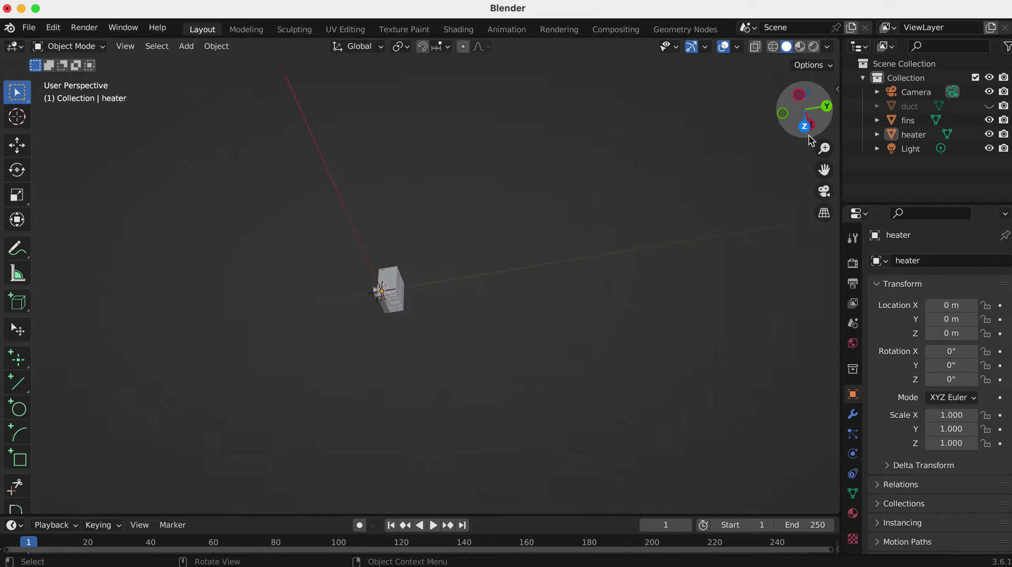
left_click_drag(804, 110, 583, 117)
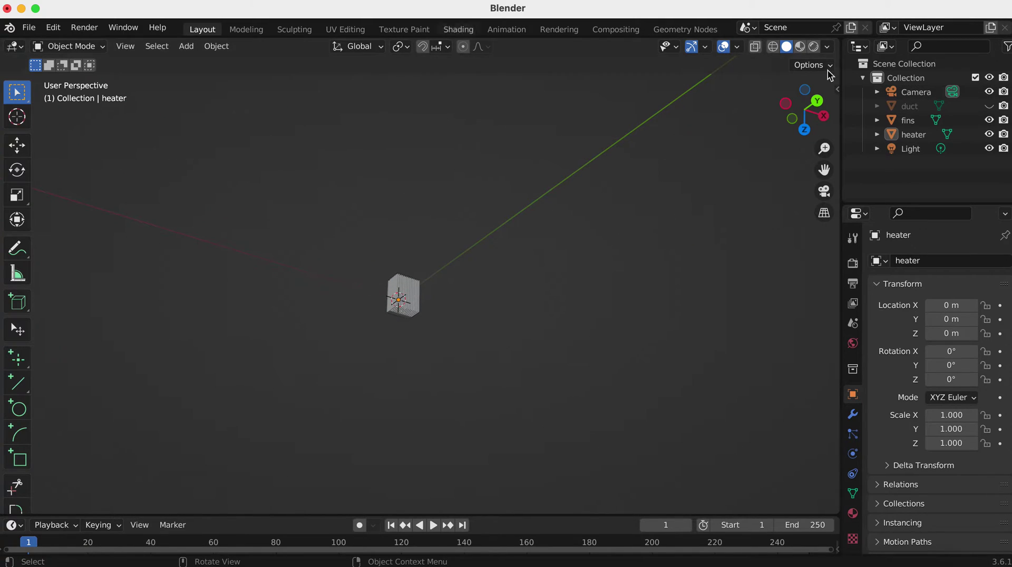
left_click(990, 120)
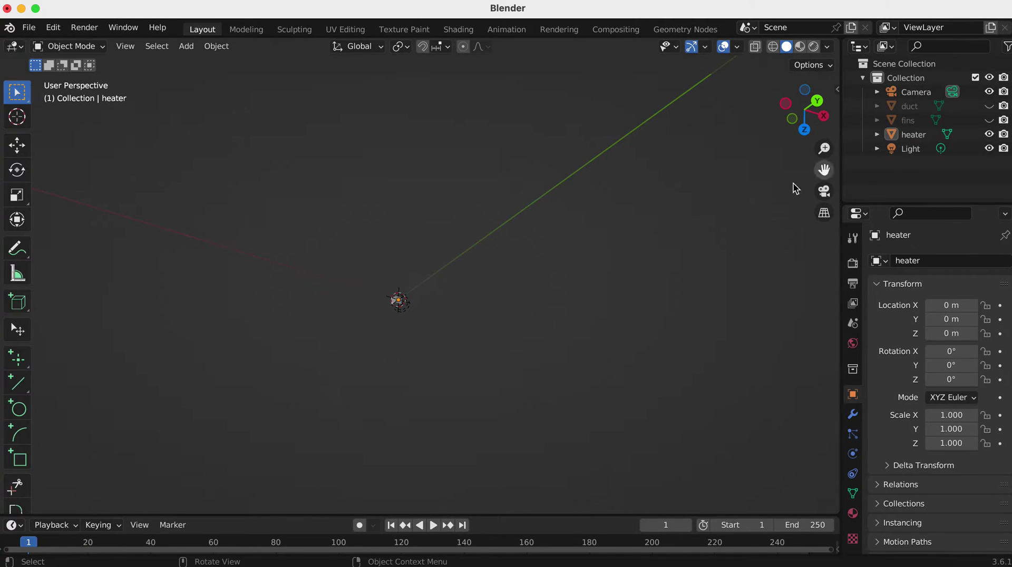
left_click_drag(779, 116, 746, 153)
left_click(114, 52)
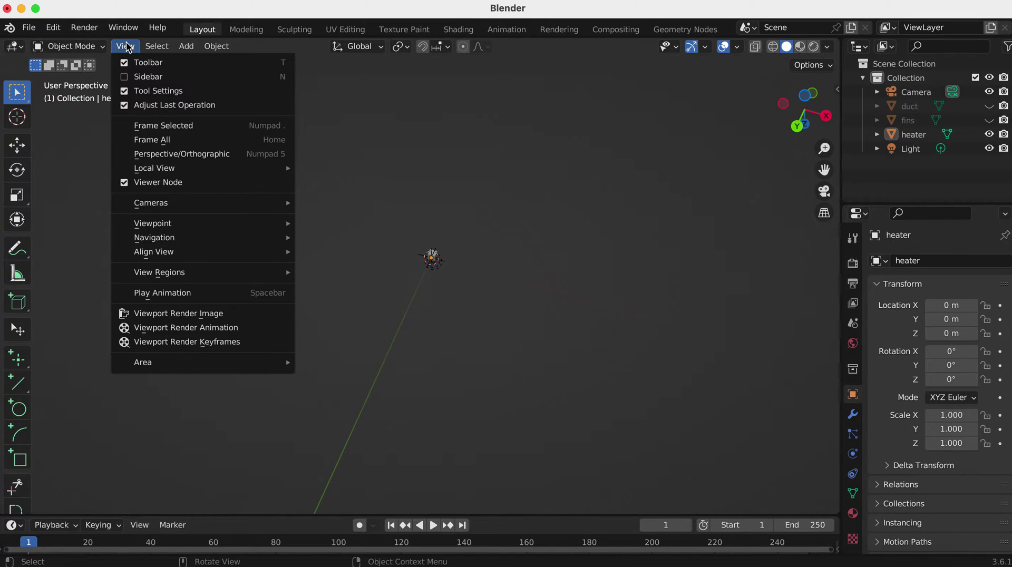
left_click(163, 138)
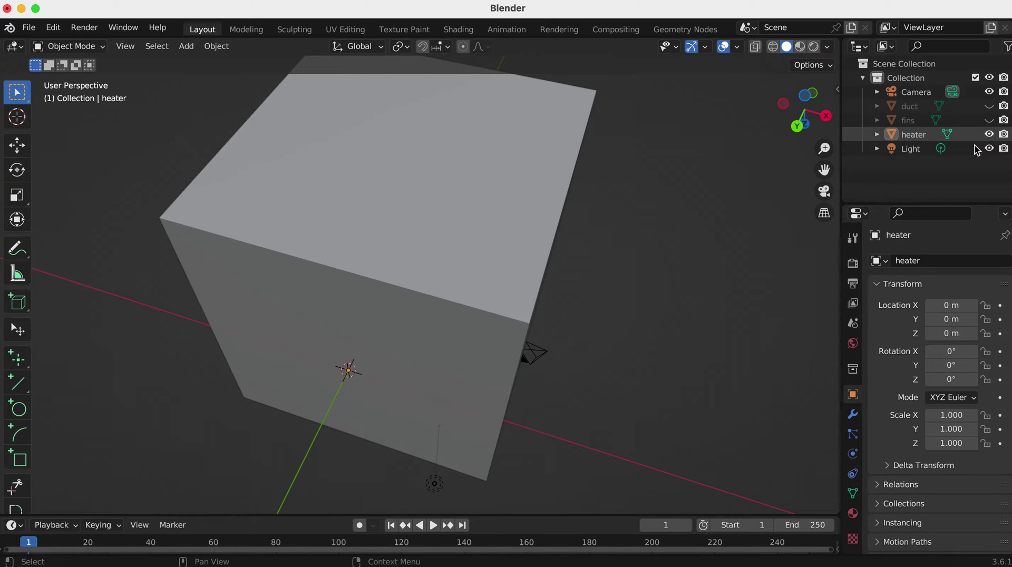
left_click(990, 120)
left_click(990, 106)
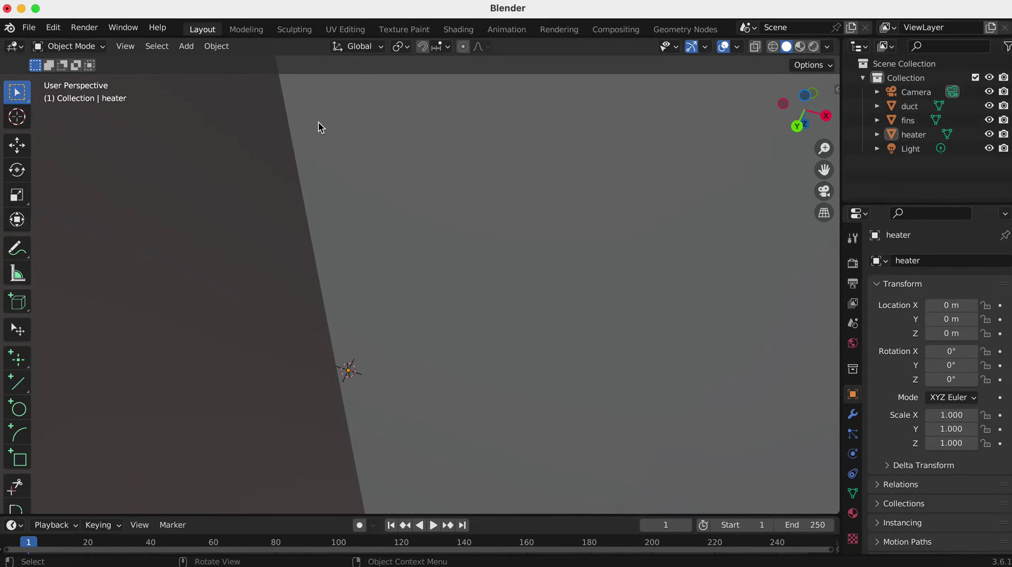
left_click(125, 45)
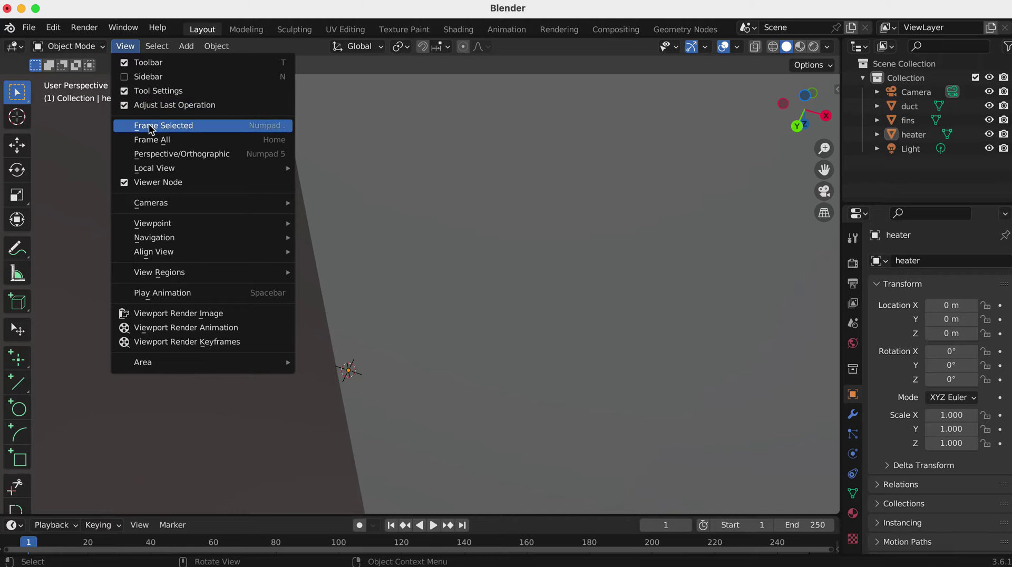
left_click(149, 127)
left_click(118, 50)
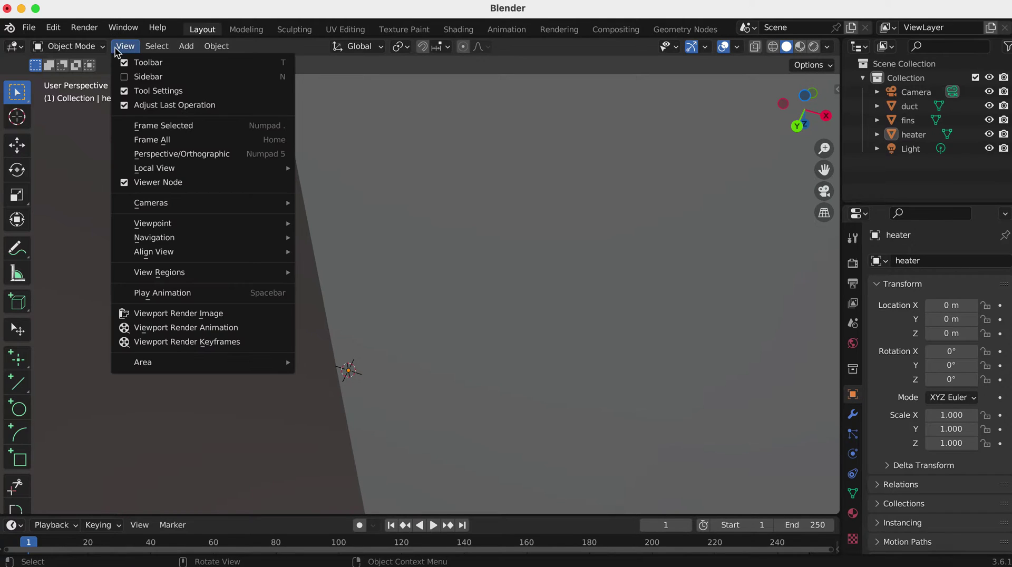
left_click(150, 126)
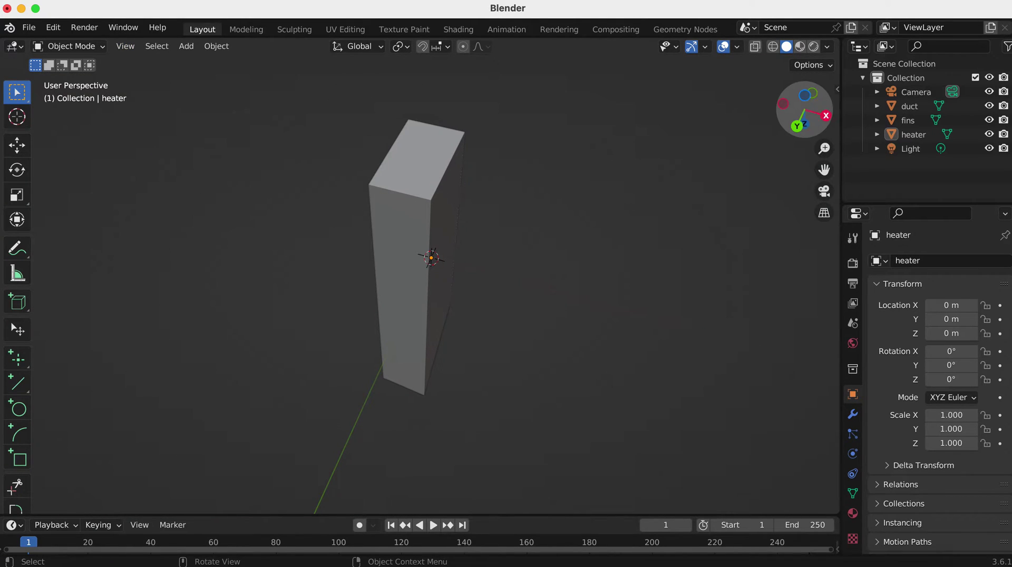
left_click_drag(784, 138, 778, 110)
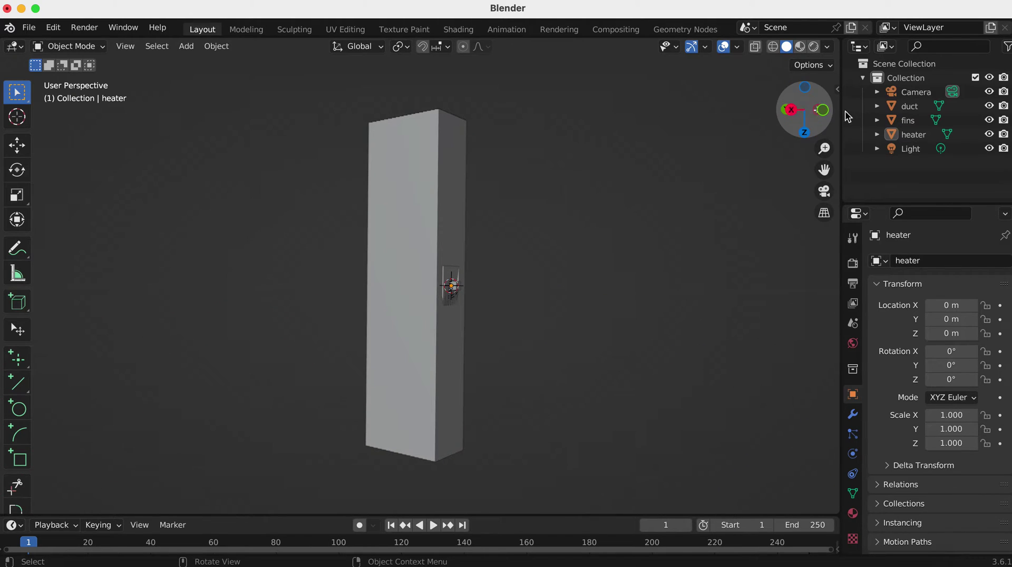
left_click(921, 136)
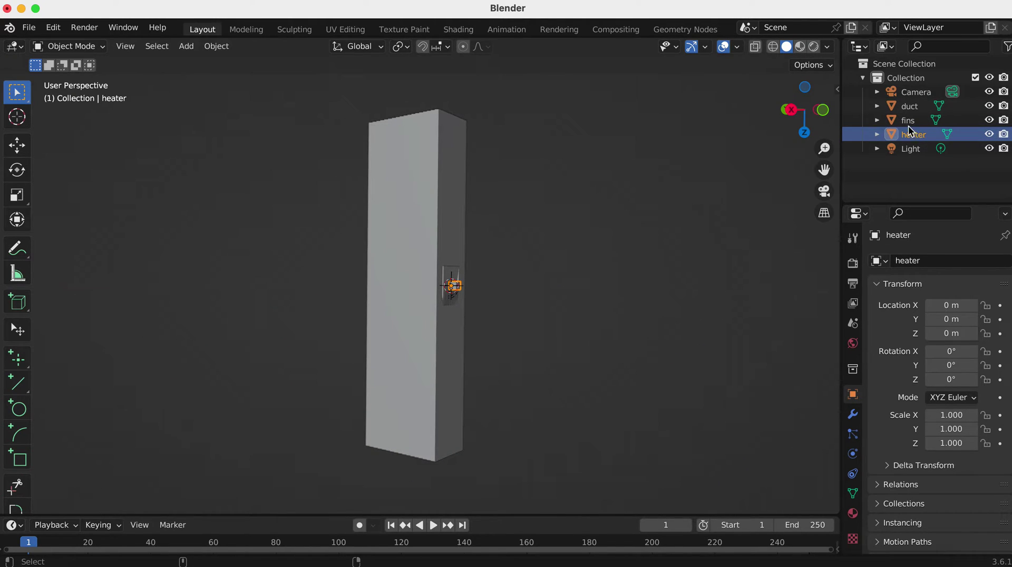
Step: Select heater, fins and duct, then Bool Tool union the fins and heater into the duct
left_click(909, 121, "ctrl")
left_click(911, 109, "ctrl")
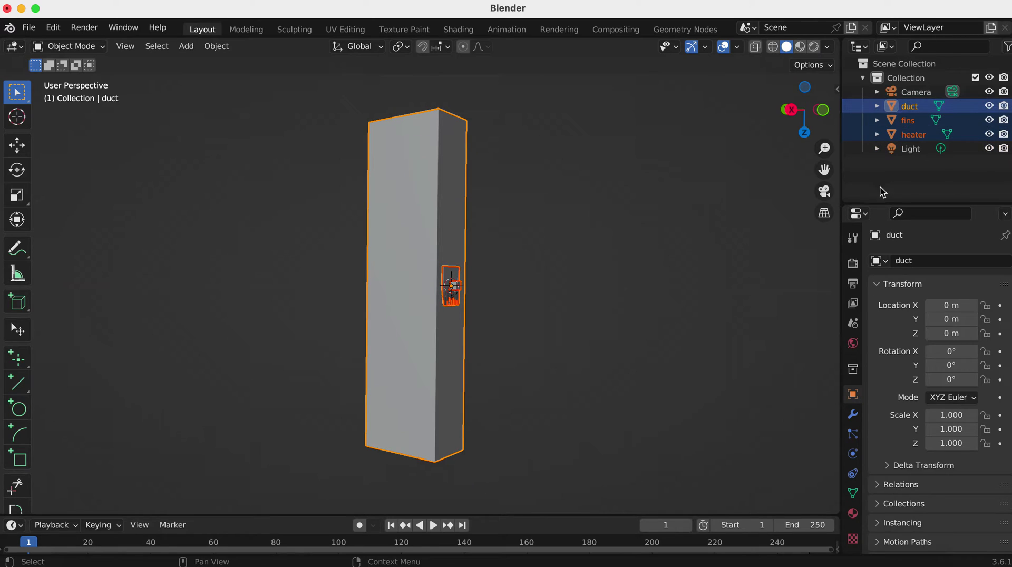
left_click(834, 91)
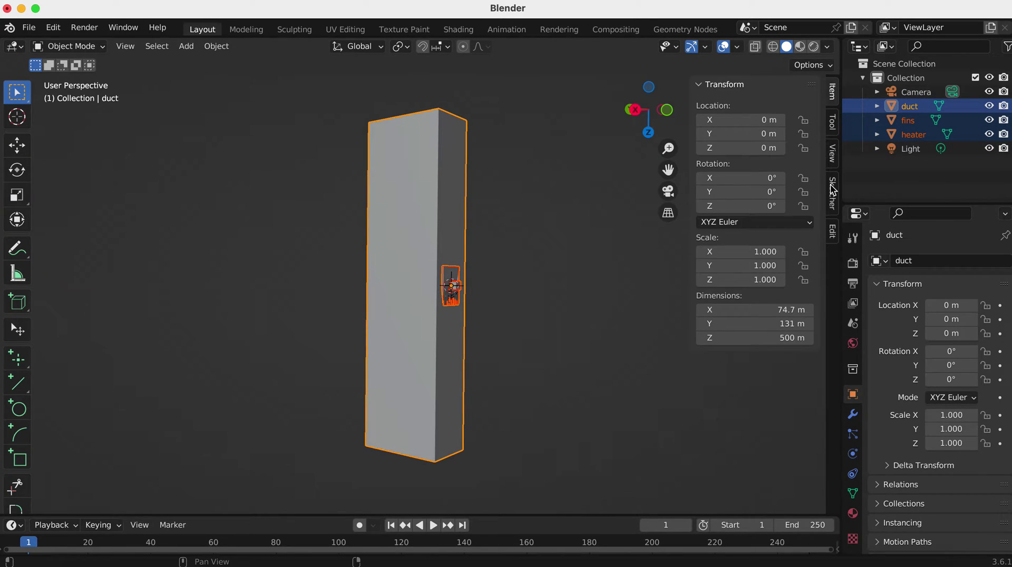
left_click(834, 234)
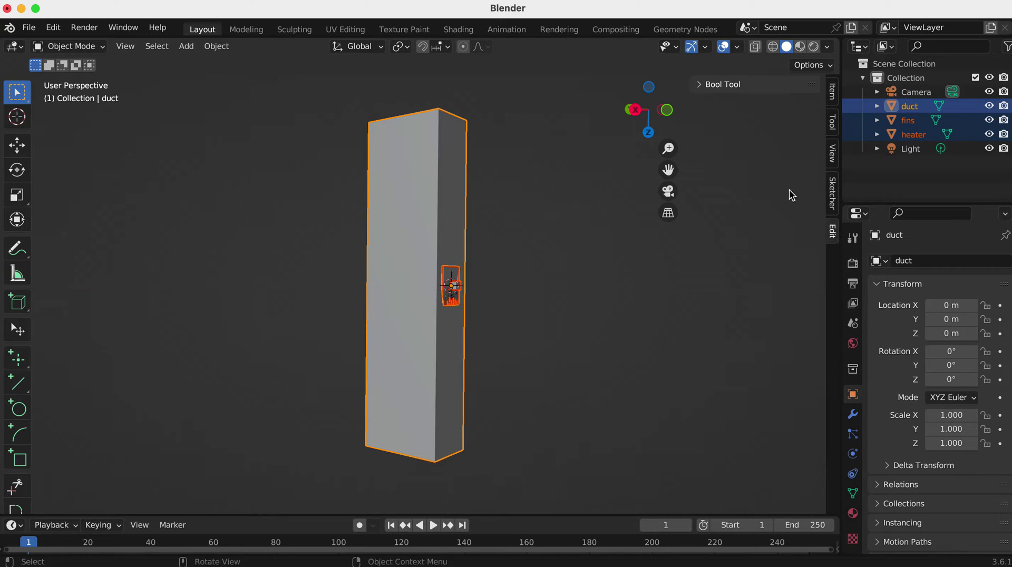
left_click(702, 87)
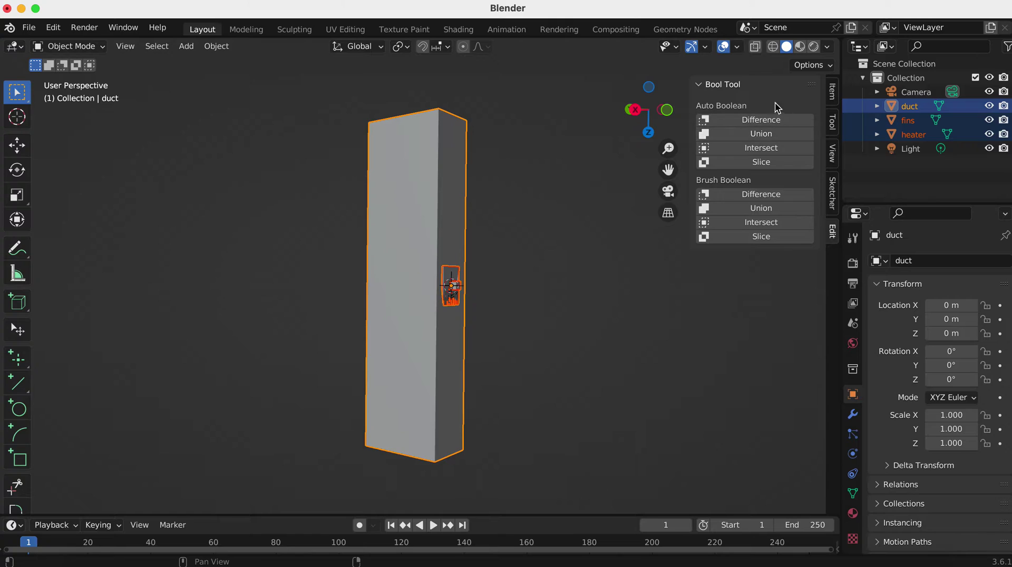
left_click(757, 138)
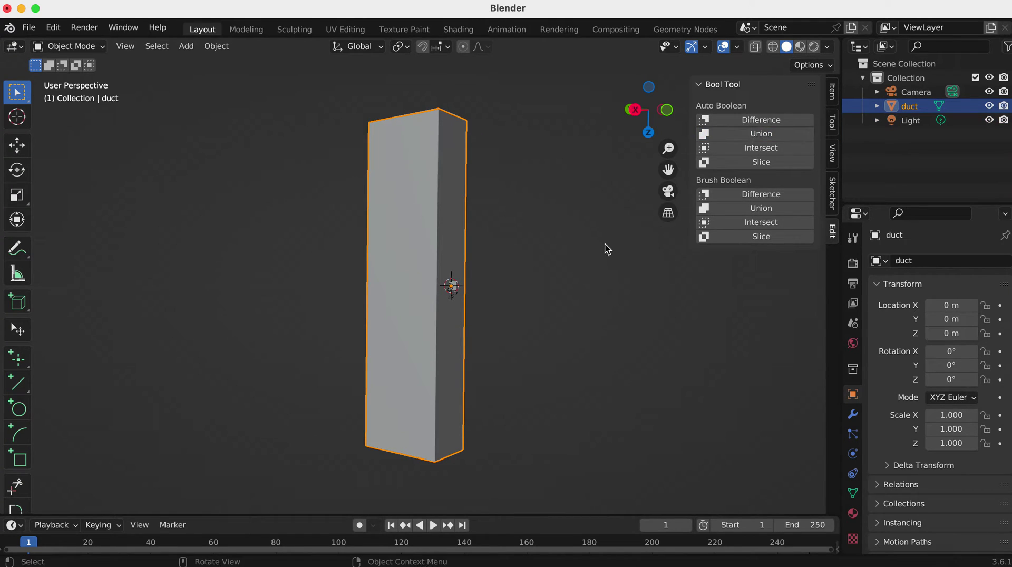
Step: Switch the merged duct into Edit Mode and deselect all its vertices
left_click_drag(652, 111, 653, 112)
left_click(553, 176)
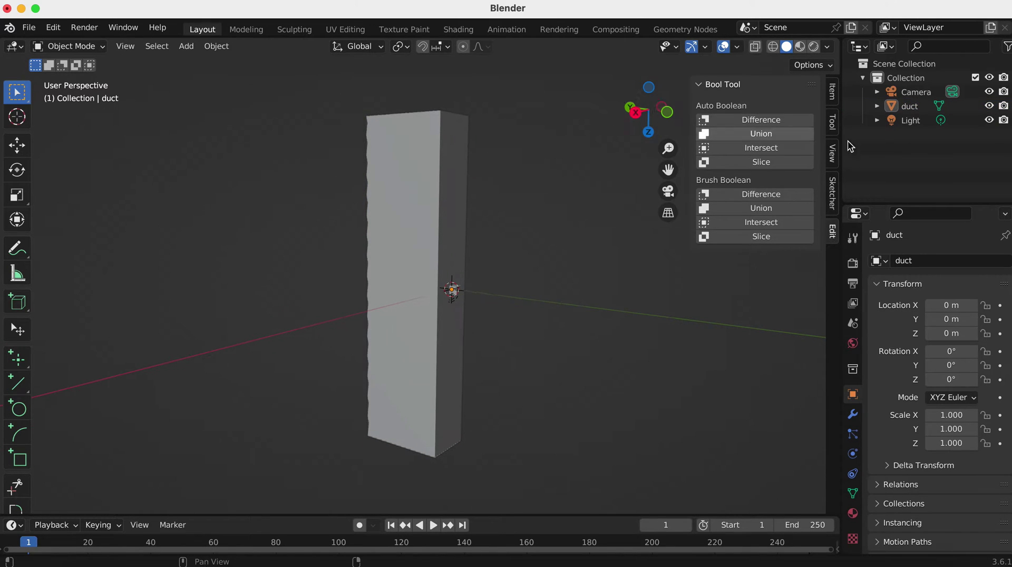
left_click(877, 106)
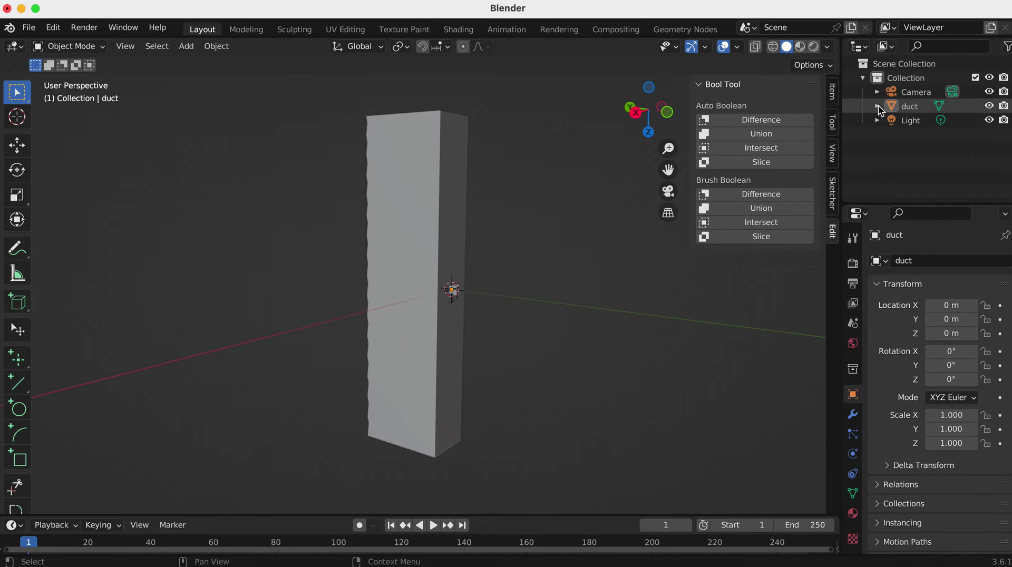
left_click(877, 106)
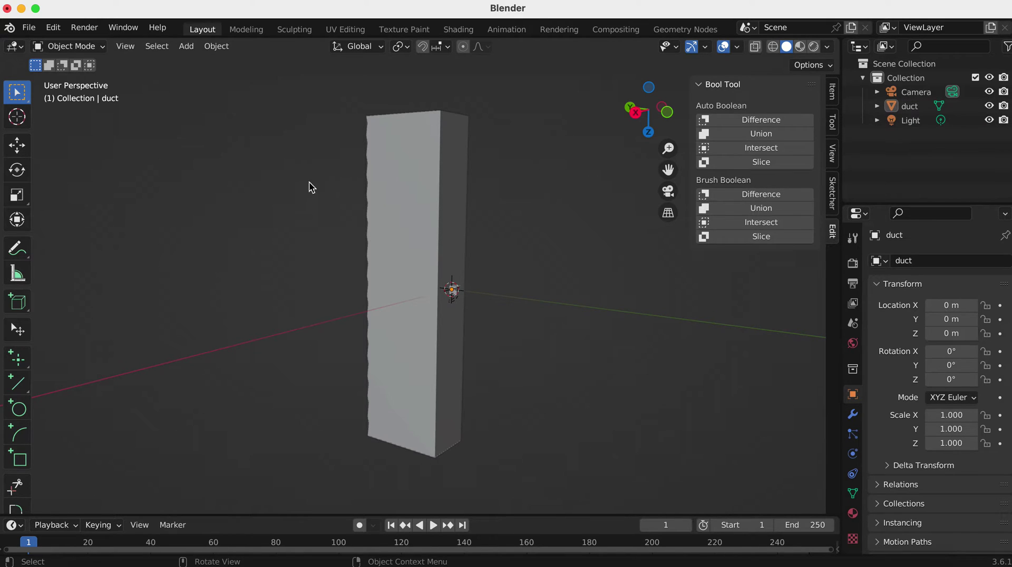
left_click_drag(646, 114, 662, 110)
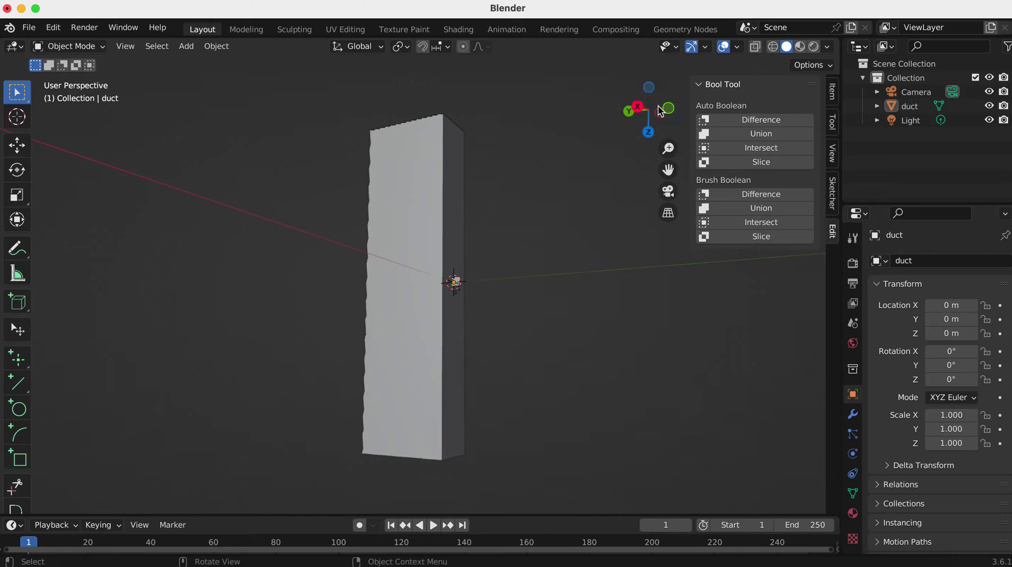
left_click(92, 47)
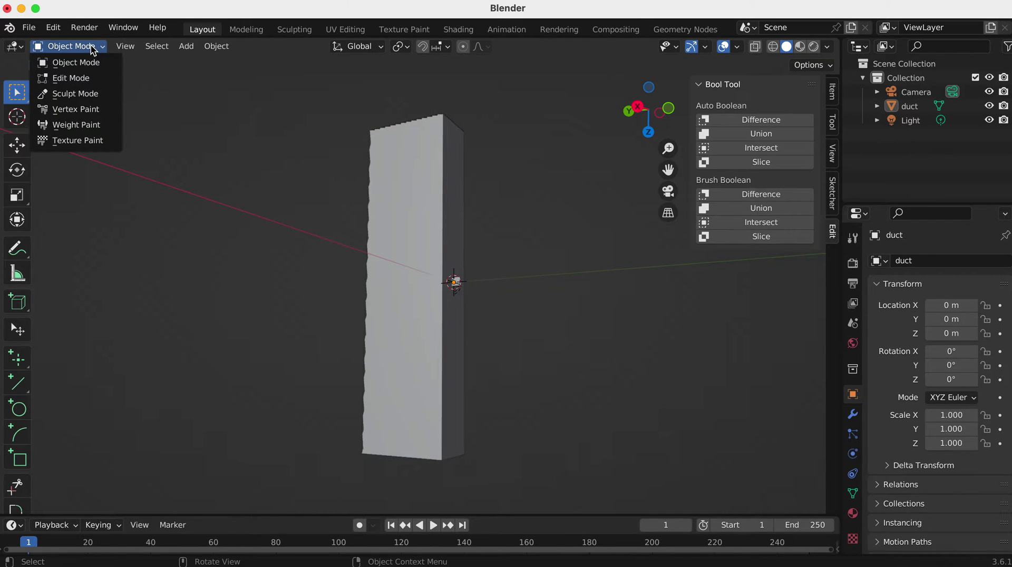
left_click(79, 78)
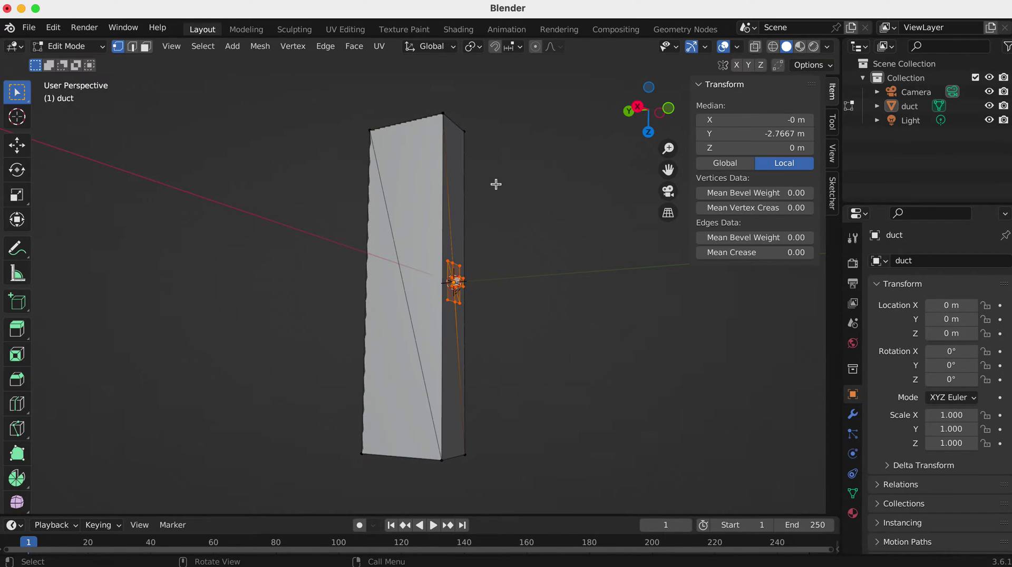
left_click(572, 185)
Step: Orbit and zoom the view in on the inner plate faces around the small cube
left_click_drag(652, 124, 546, 209)
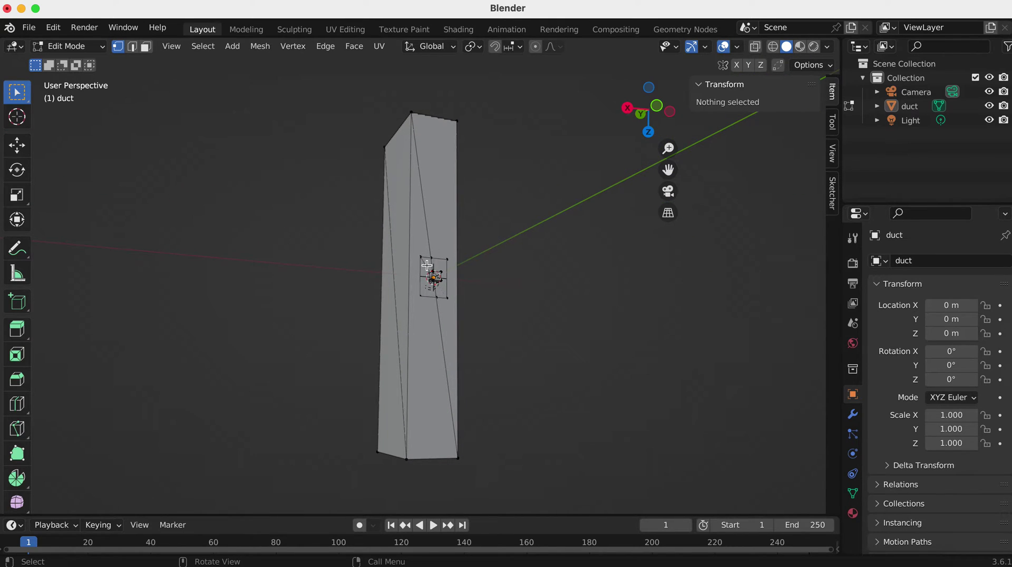
scroll(445, 310, "up", 6)
left_click_drag(649, 110, 641, 143)
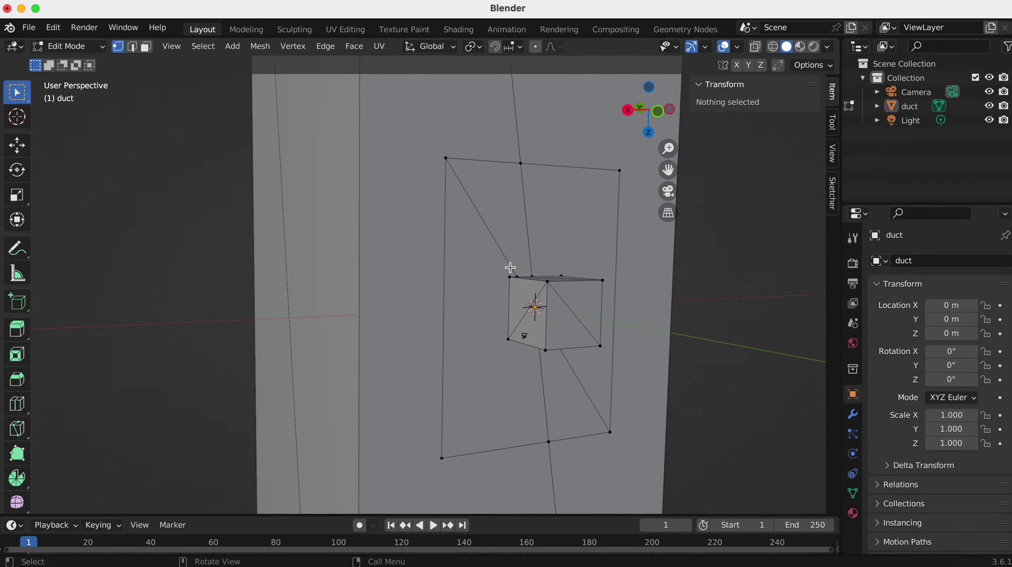
scroll(510, 268, "down", 3)
scroll(464, 224, "up", 1)
scroll(451, 200, "down", 2)
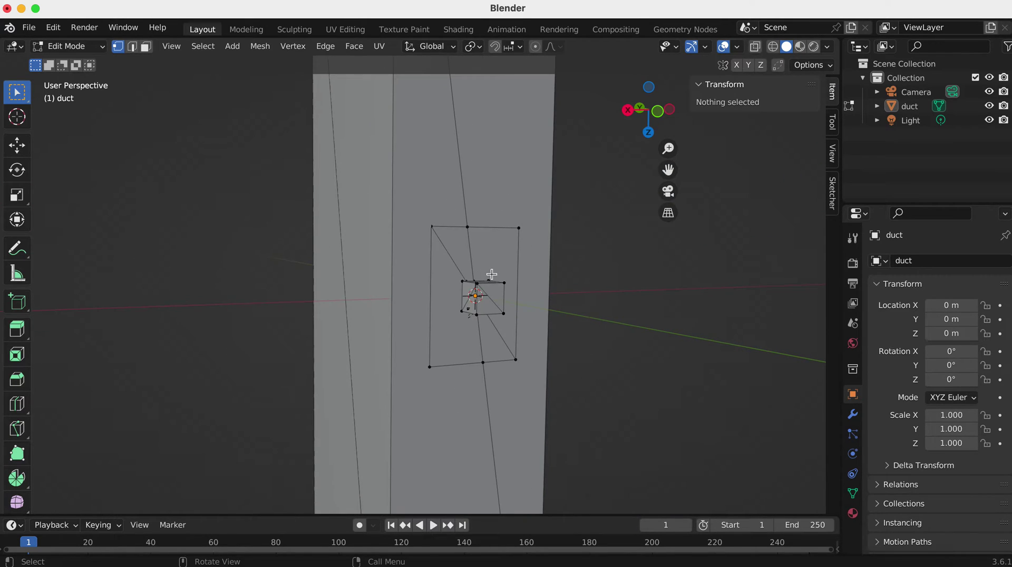
scroll(450, 207, "down", 5)
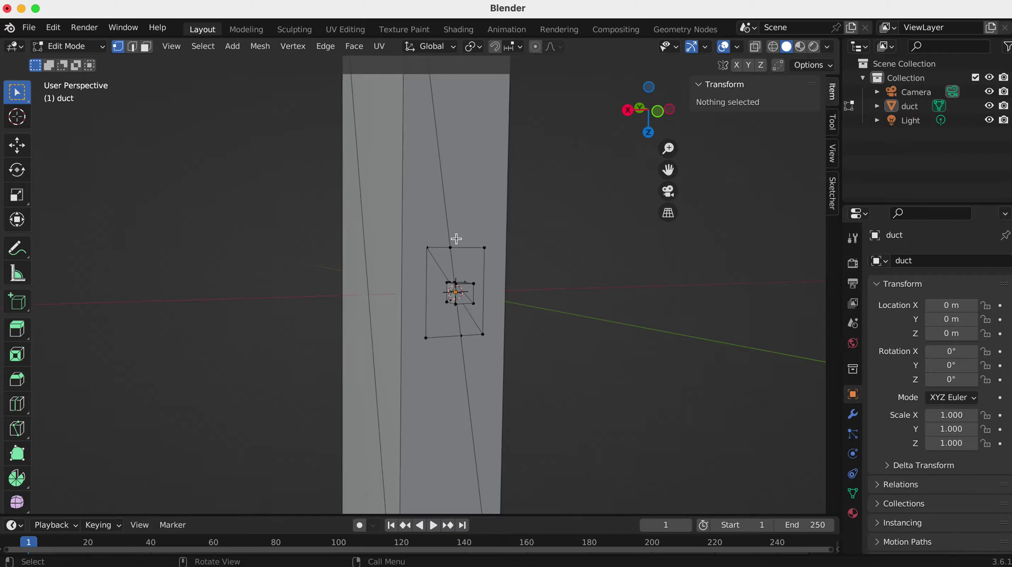
scroll(456, 237, "up", 3)
left_click_drag(649, 109, 653, 113)
scroll(474, 272, "up", 2)
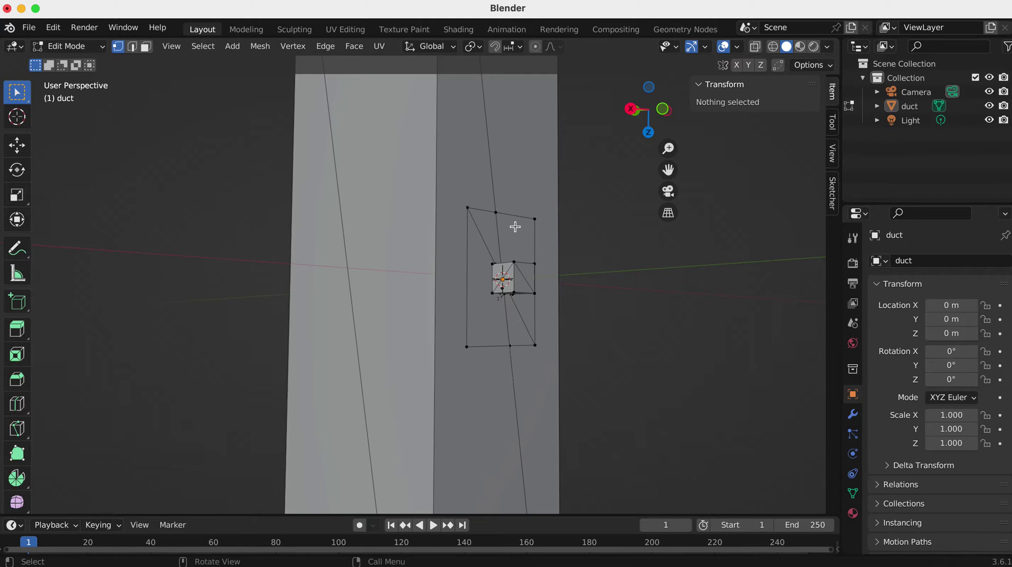
left_click_drag(664, 112, 624, 112)
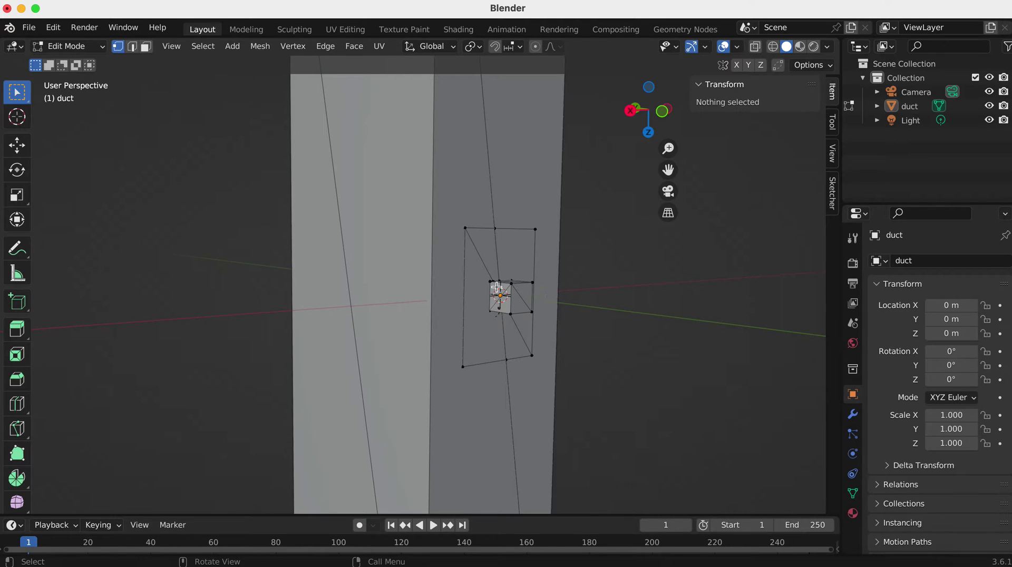
scroll(489, 296, "down", 3)
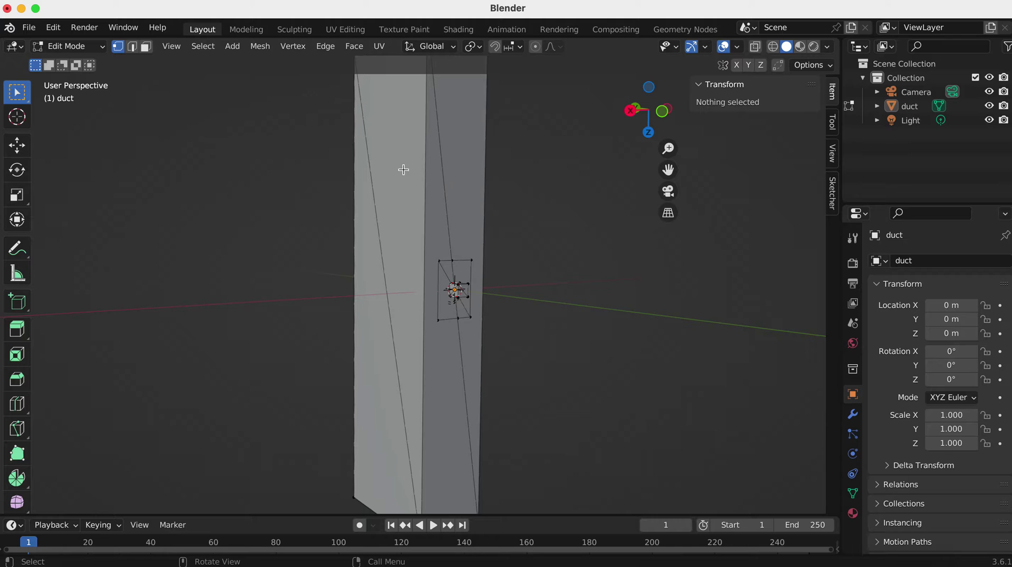
left_click_drag(641, 110, 643, 110)
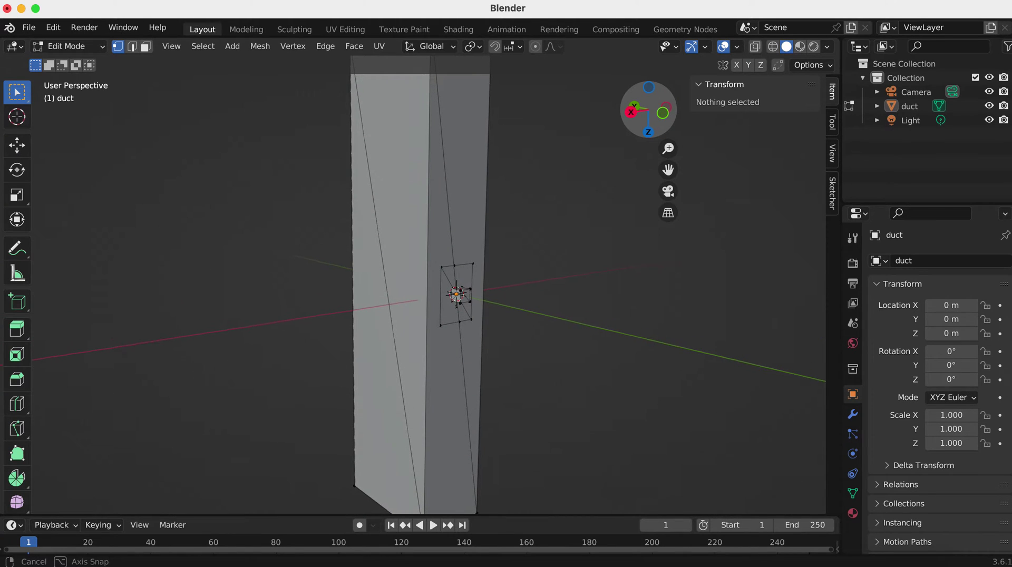
middle_click_drag(422, 285, 507, 269)
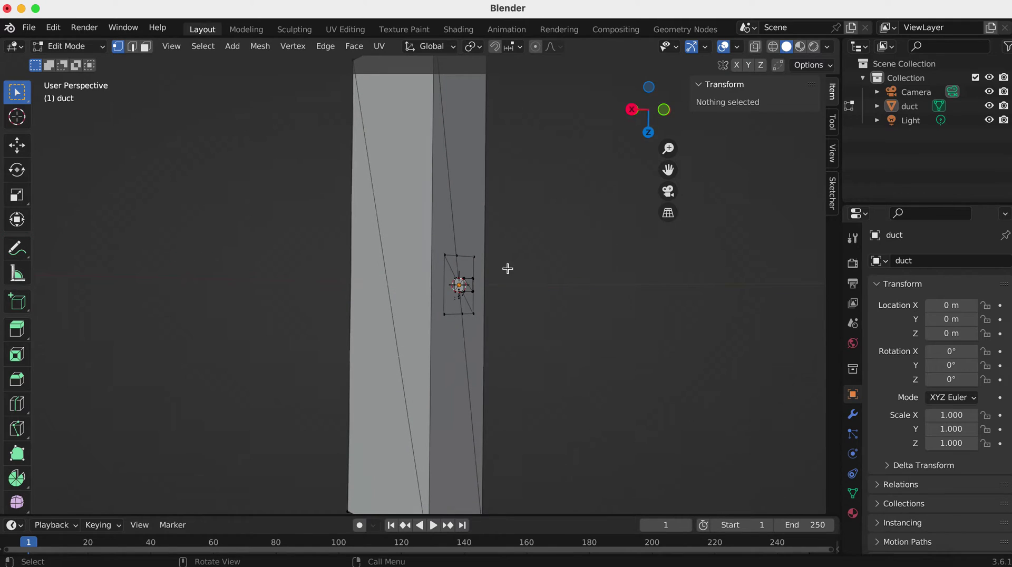
middle_click_drag(445, 323, 459, 320)
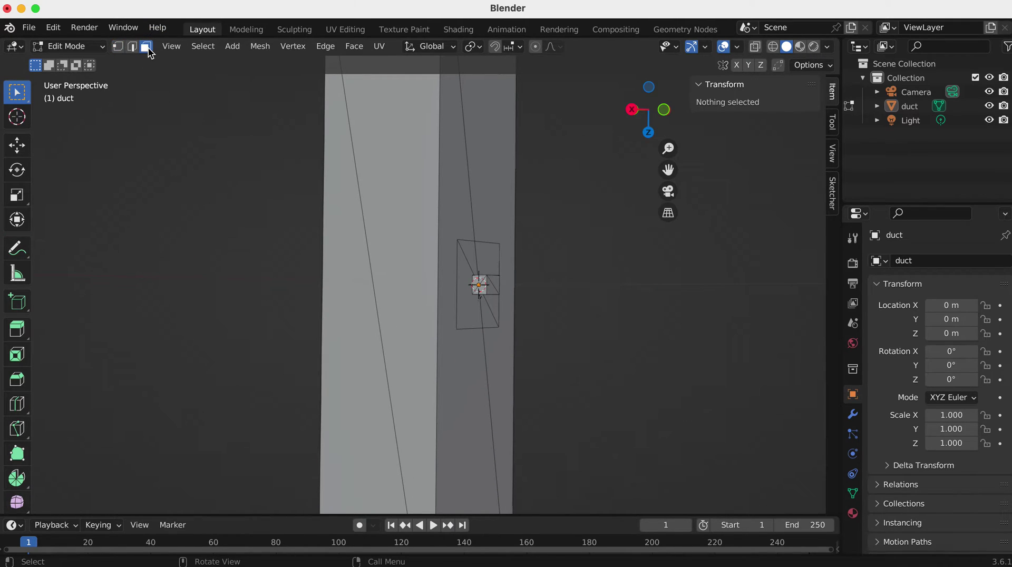
Step: Select the four plate faces surrounding the small cube, including both triangles and the large left face
scroll(562, 356, "up", 3)
left_click_drag(656, 108, 643, 107)
scroll(560, 226, "up", 1)
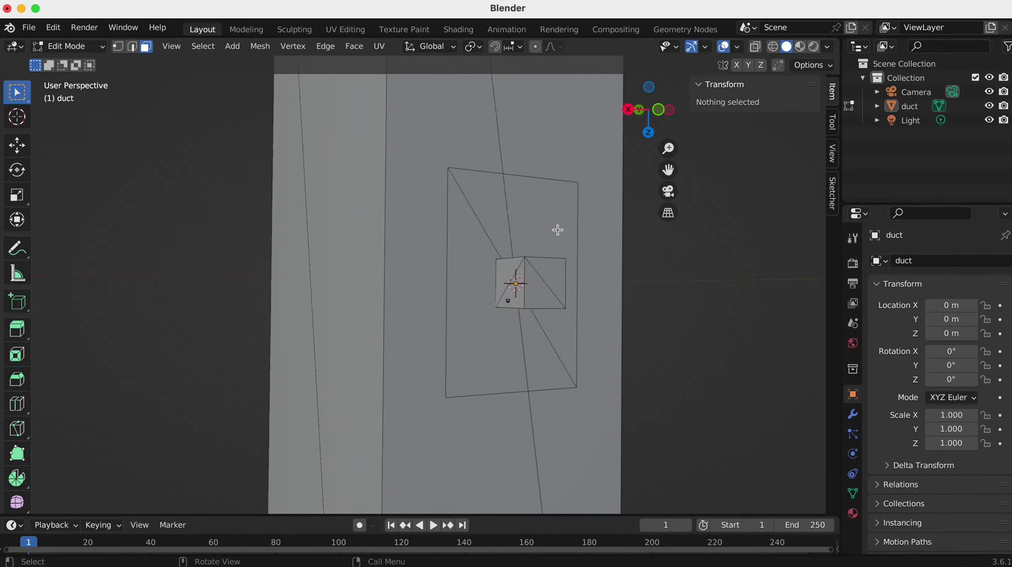
left_click(527, 204)
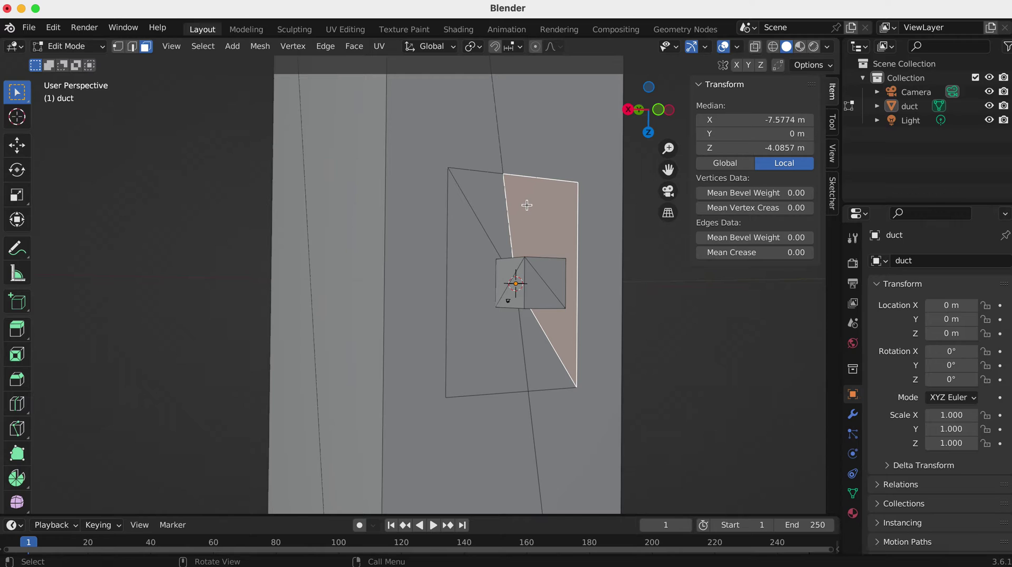
left_click(478, 200, "ctrl")
left_click(462, 290, "ctrl")
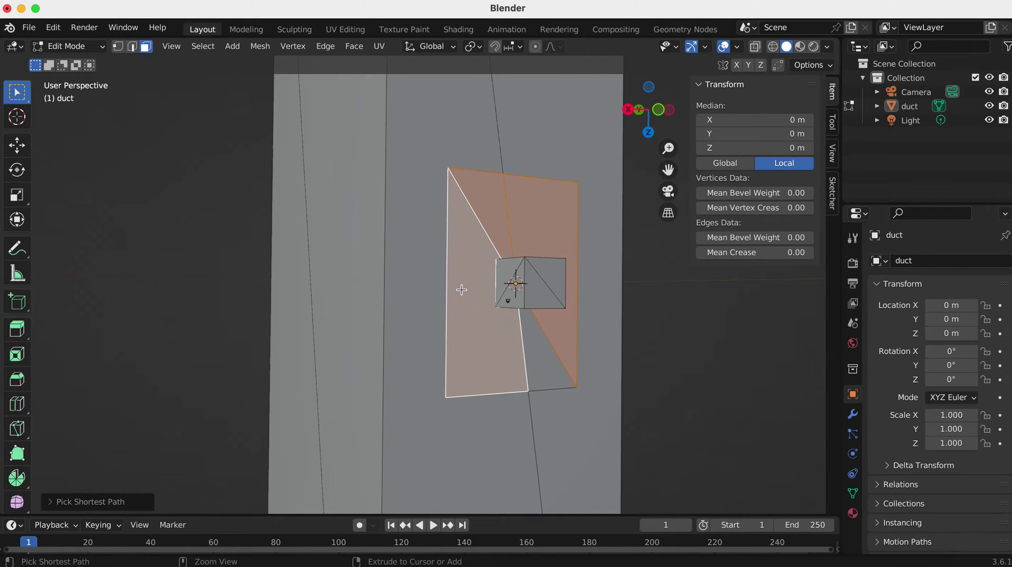
left_click(548, 354, "ctrl")
left_click_drag(646, 108, 497, 253)
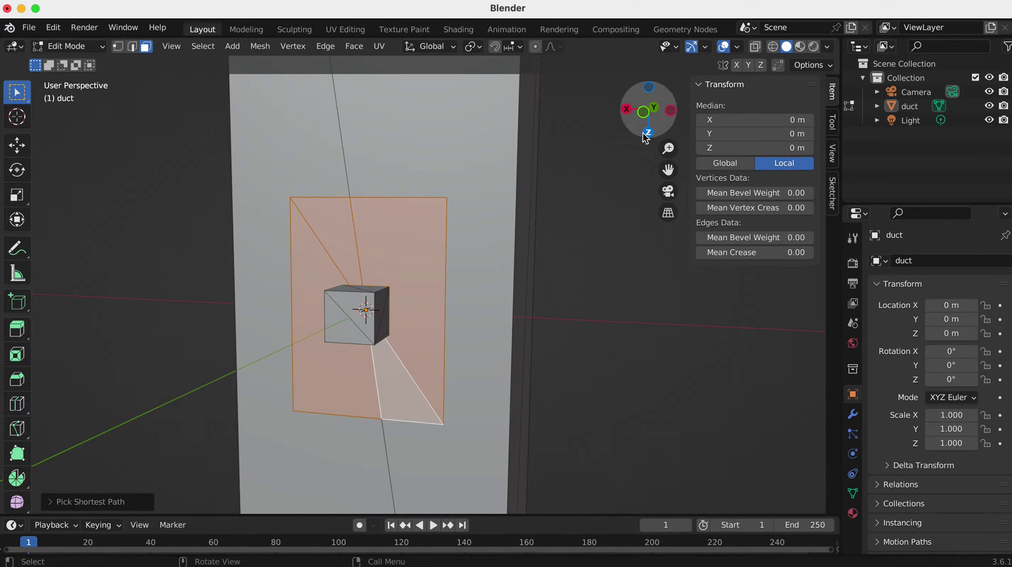
Step: Separate the selected plate faces into a new object and hide it
right_click(391, 234)
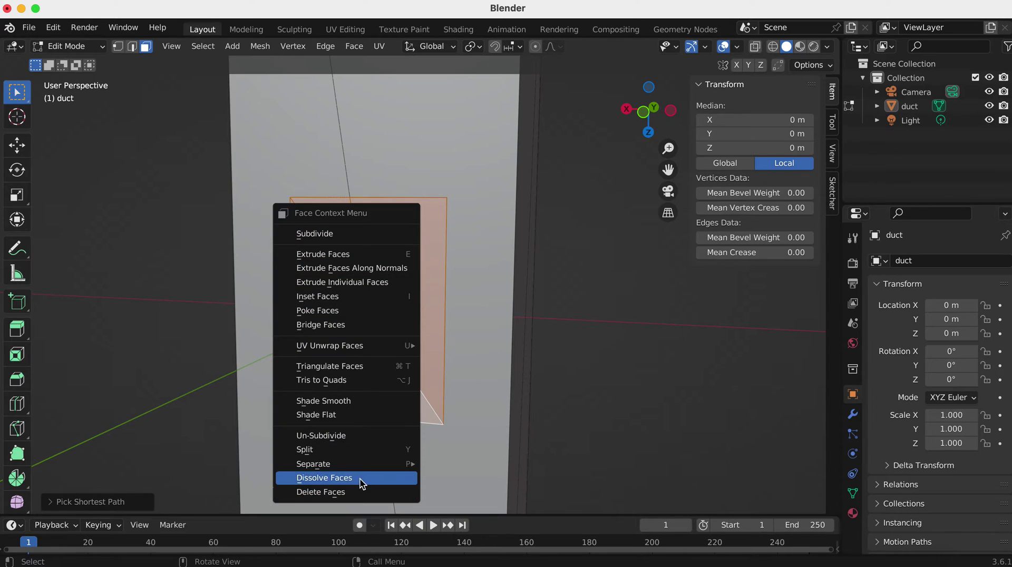
mouse_move(366, 471)
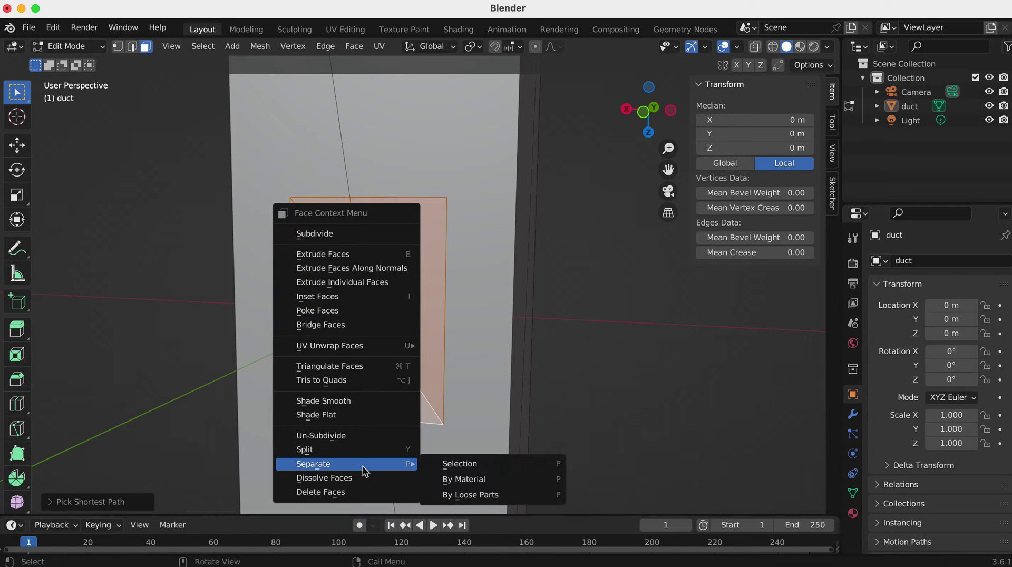
left_click(501, 466)
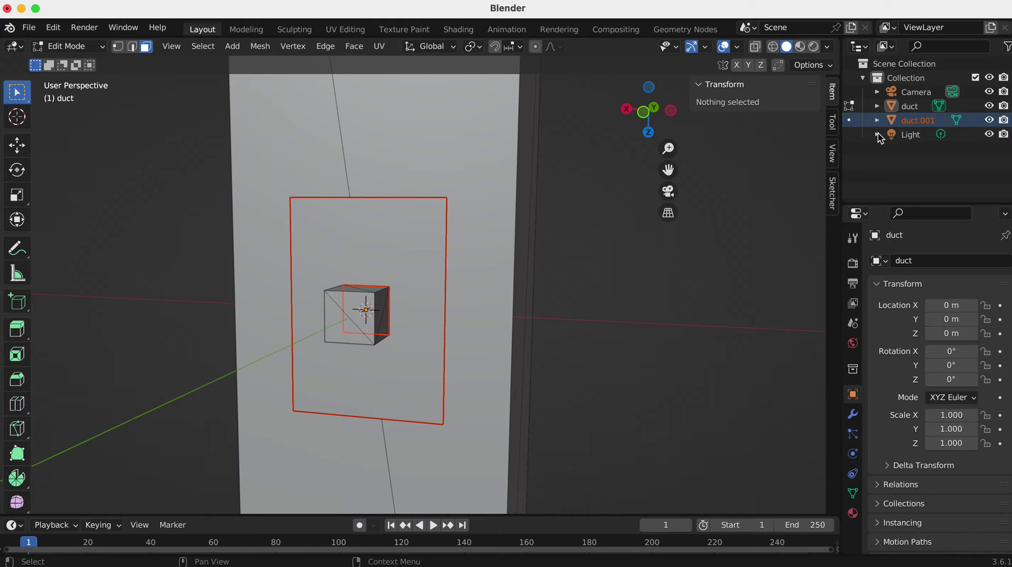
left_click(987, 121)
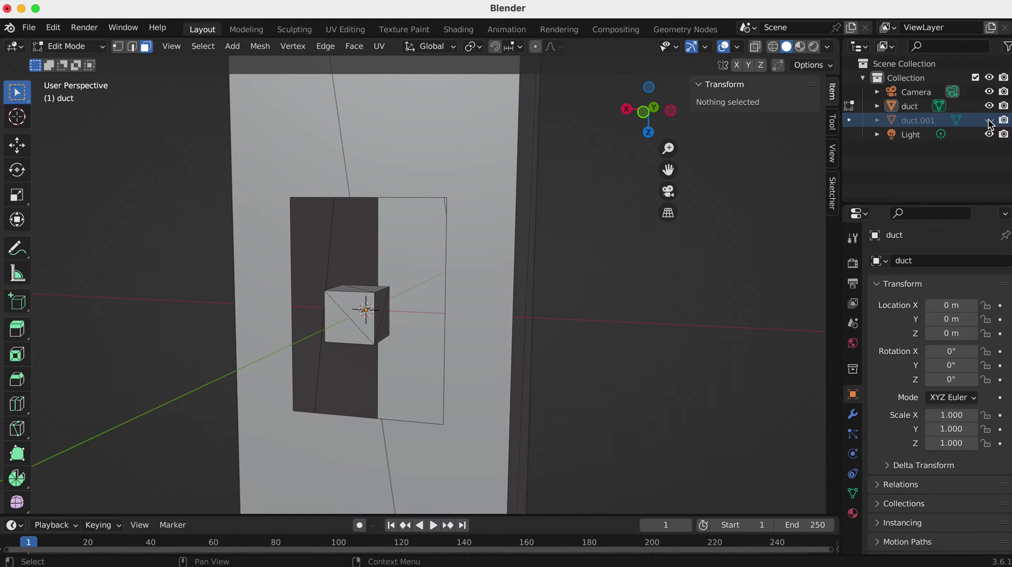
left_click_drag(646, 118, 628, 108)
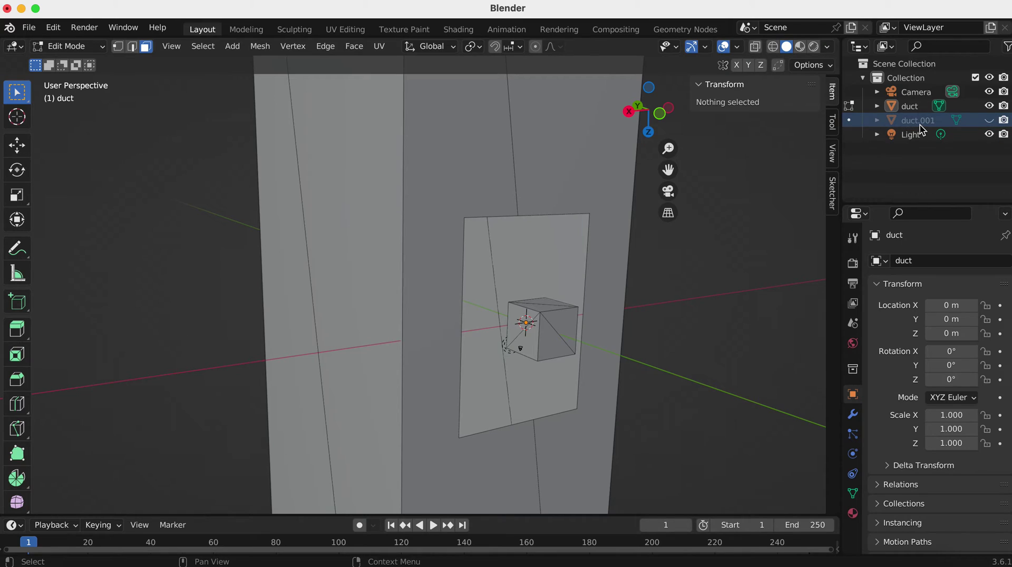
Step: Rename the separated plate object to base_fins in the Outliner
double_click(920, 122)
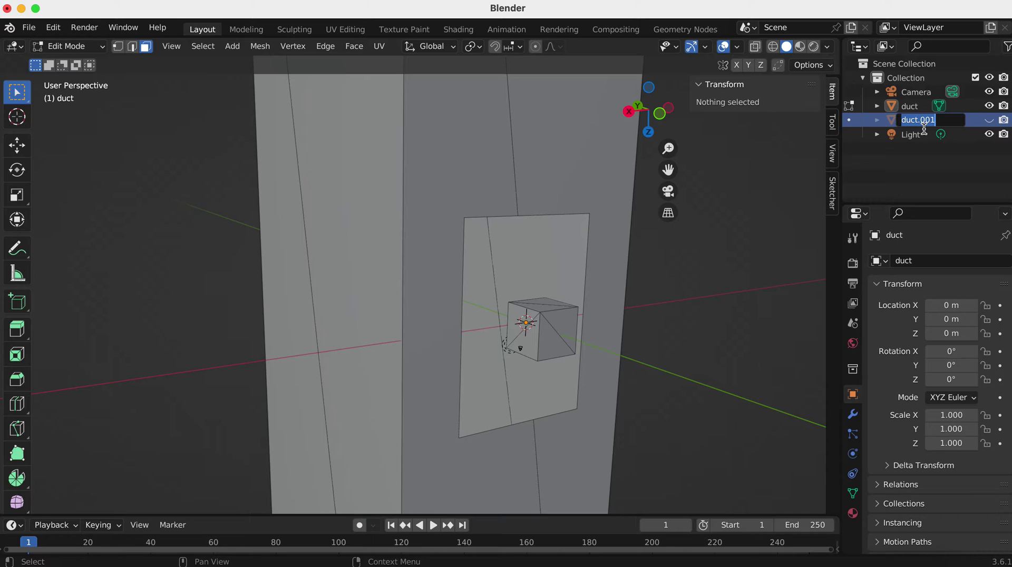
type("base_f")
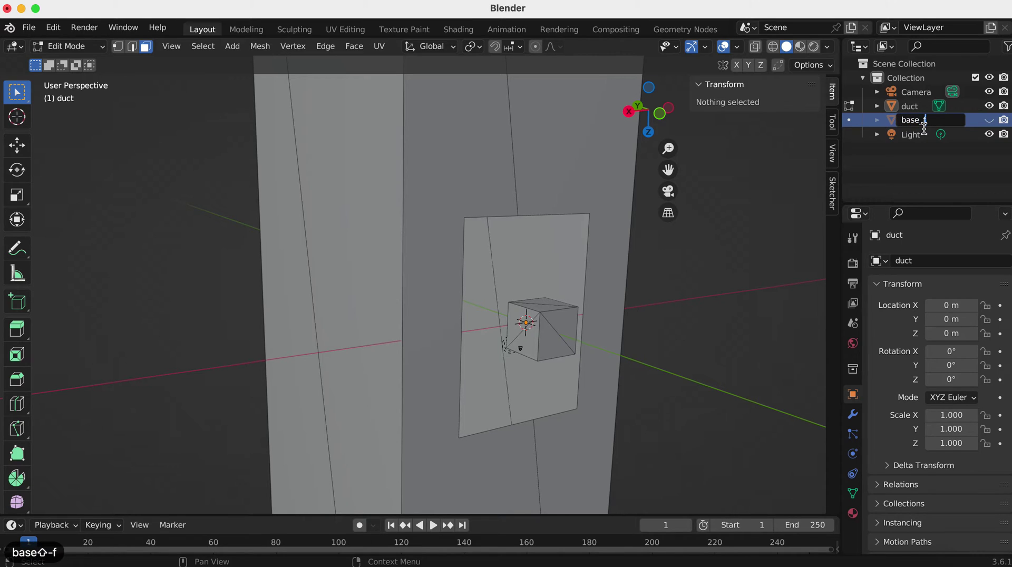
type("inds")
key("BackSpace")
key("BackSpace")
type("s")
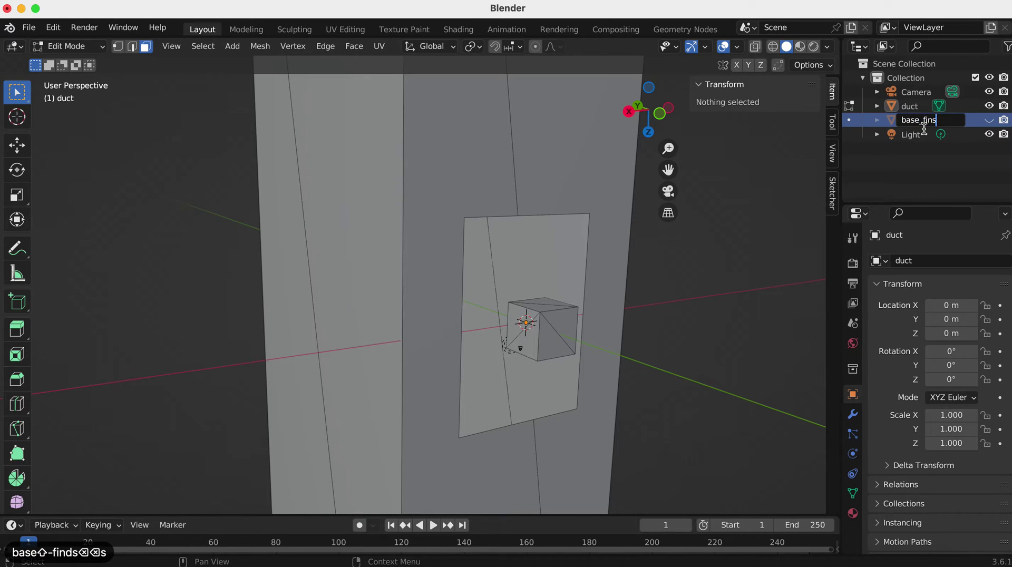
key("Return")
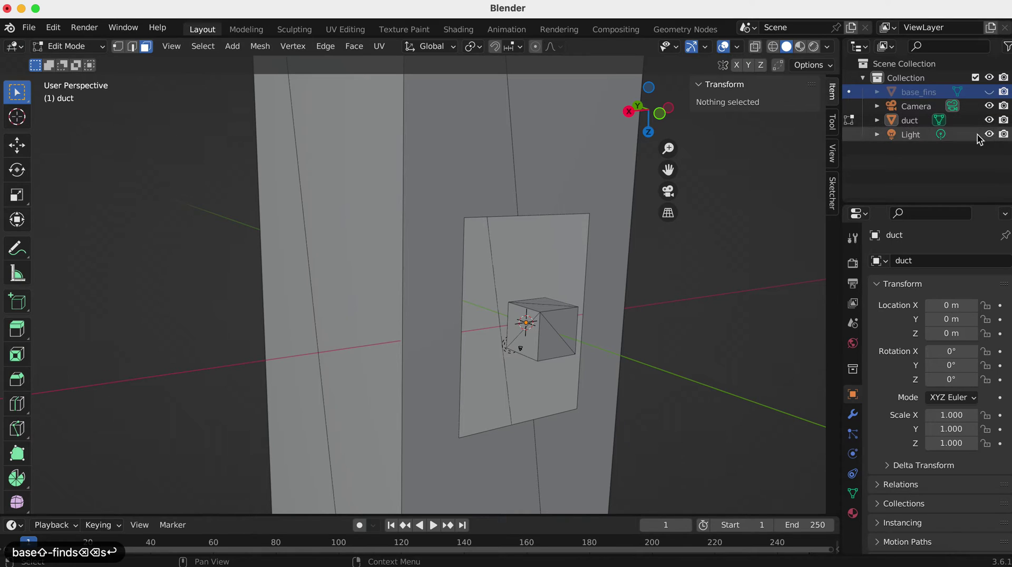
left_click_drag(660, 109, 635, 116)
Step: Select the whole heater cube via Select Linked and separate it into its own object
left_click(575, 200)
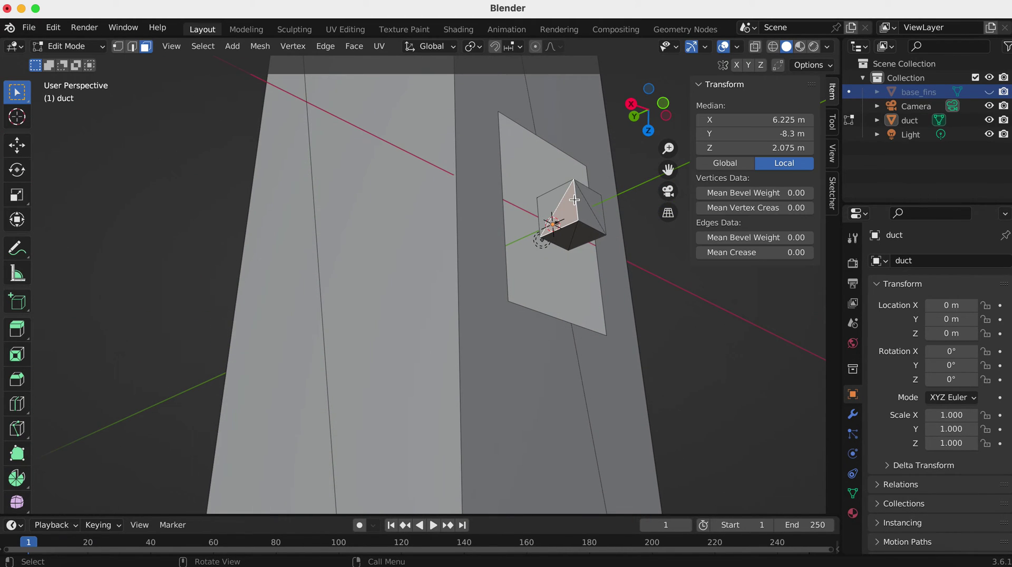
left_click(203, 46)
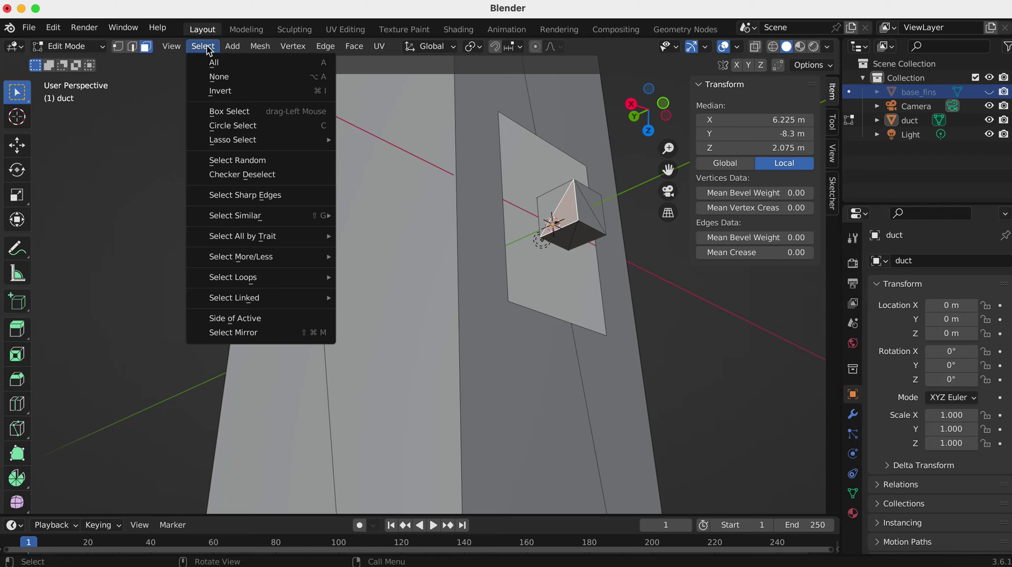
mouse_move(271, 299)
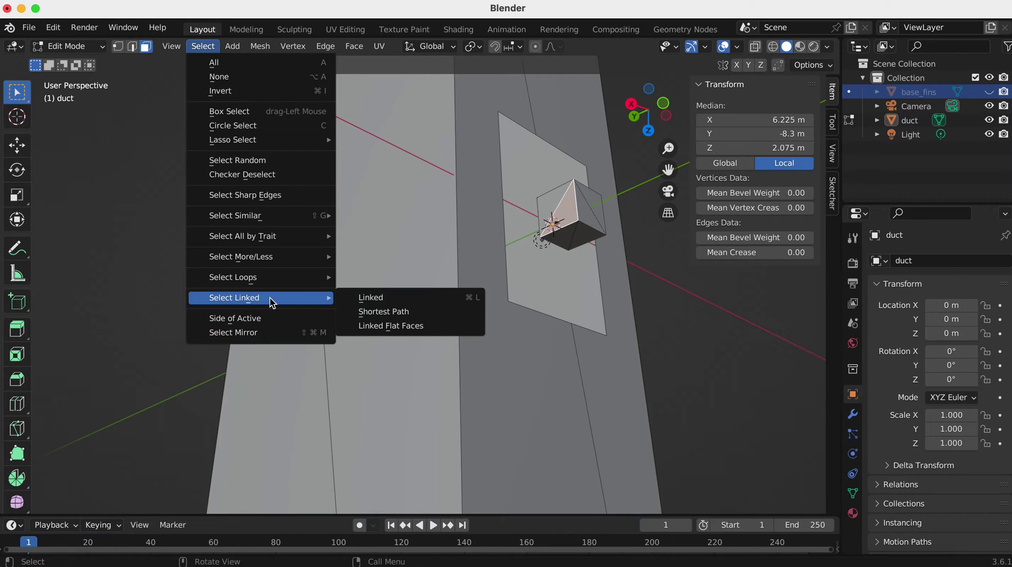
left_click(407, 296)
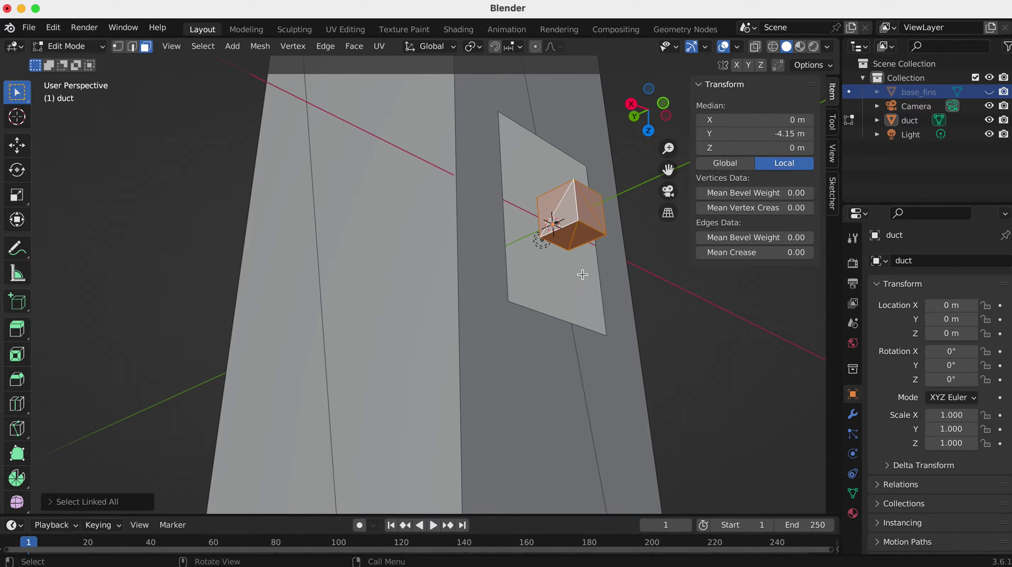
key("p")
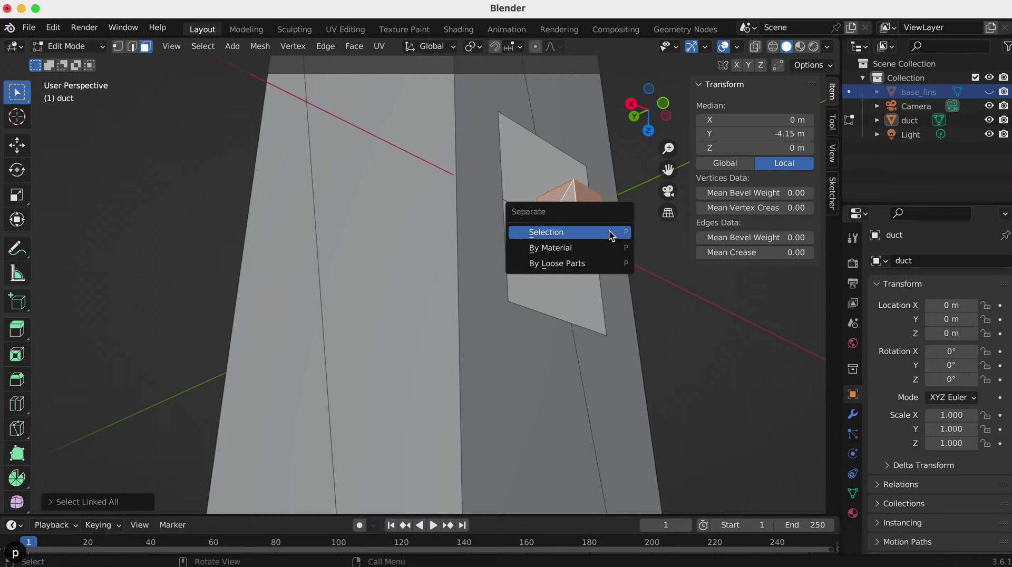
key("Return")
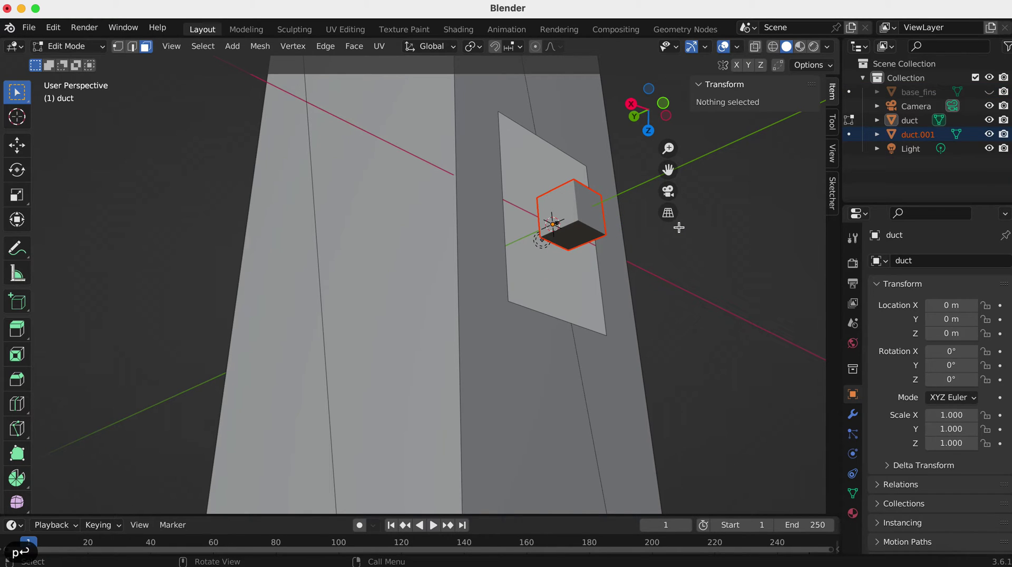
middle_click_drag(679, 227, 770, 200)
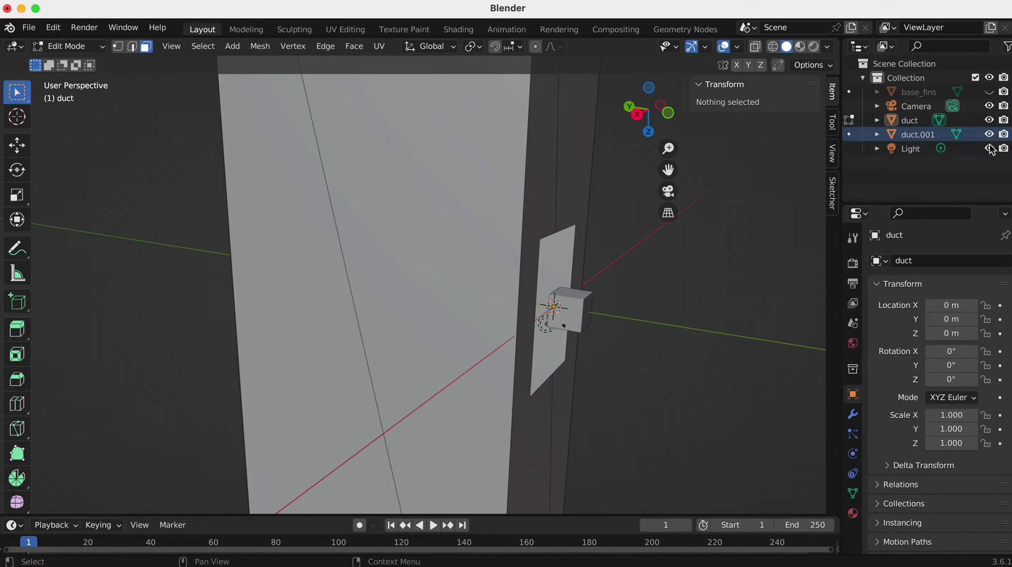
left_click_drag(658, 113, 664, 119)
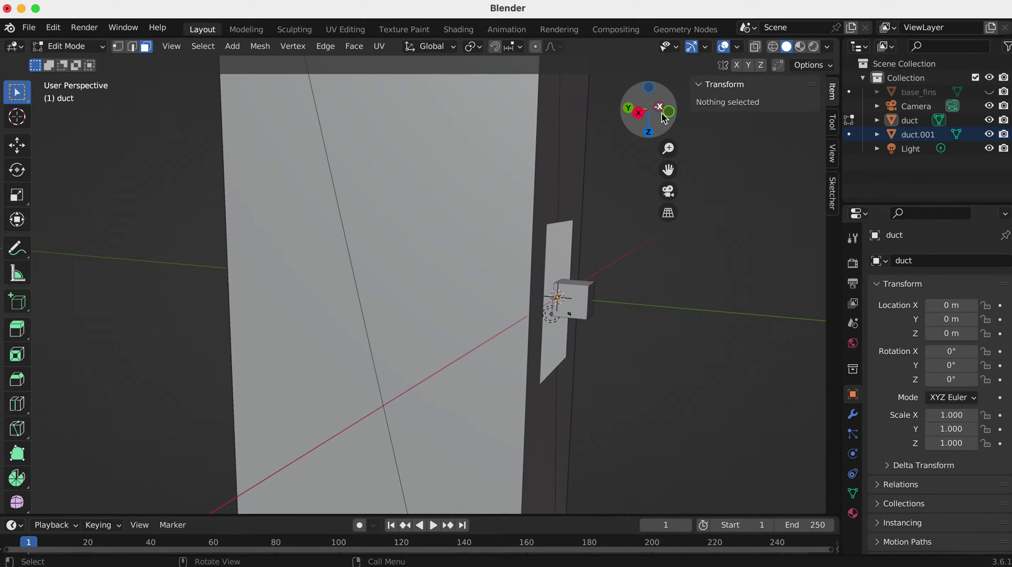
Step: Rename the new cube object to walls_heater and hide it from the viewport
double_click(927, 135)
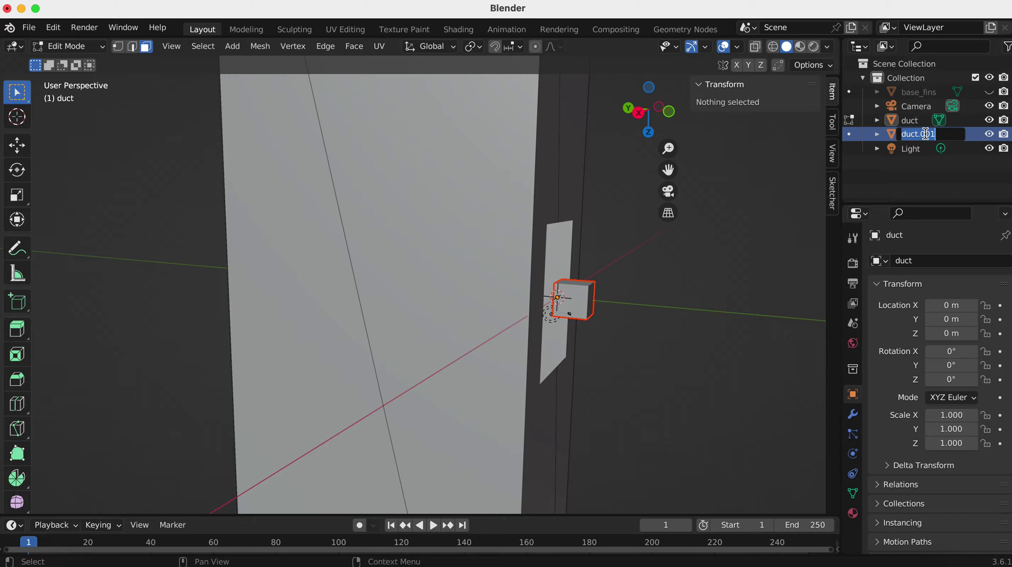
type("walls")
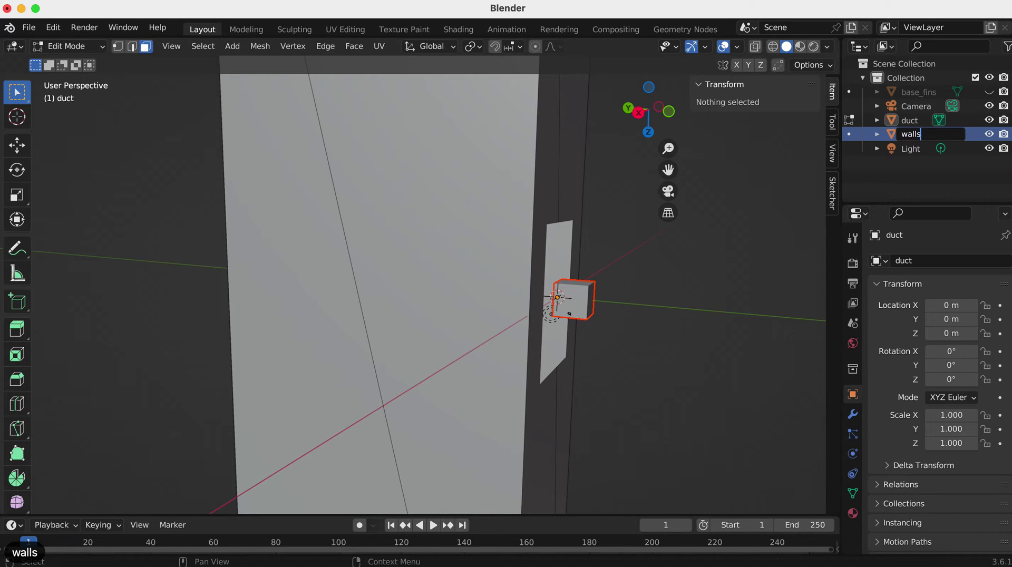
type("_heate")
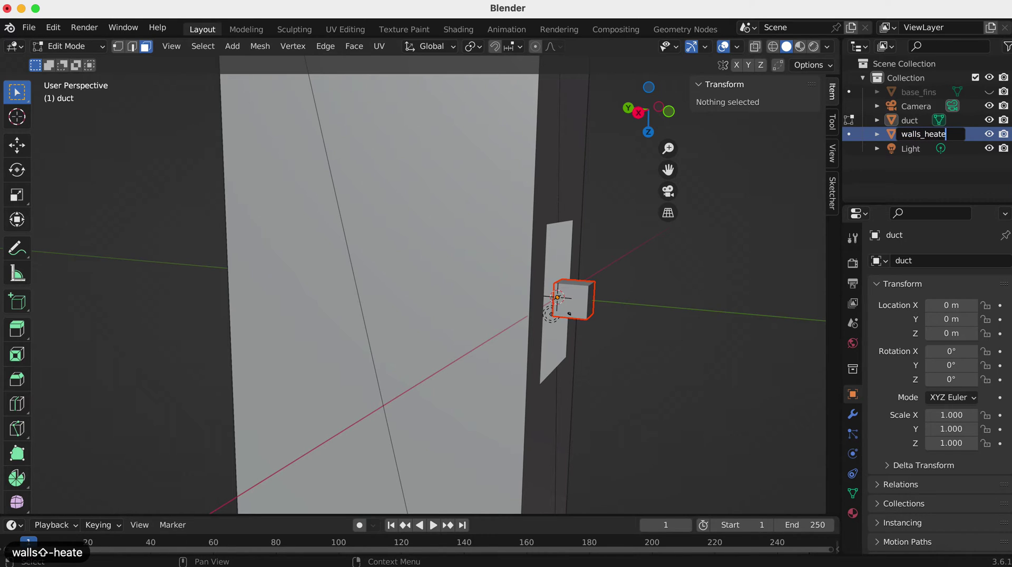
type("r")
key("Return")
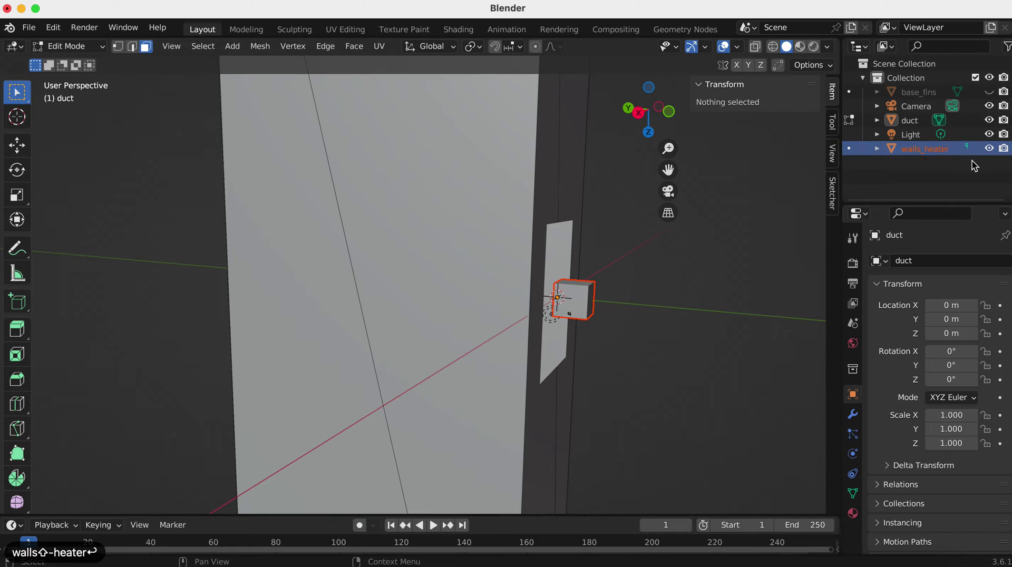
left_click(989, 148)
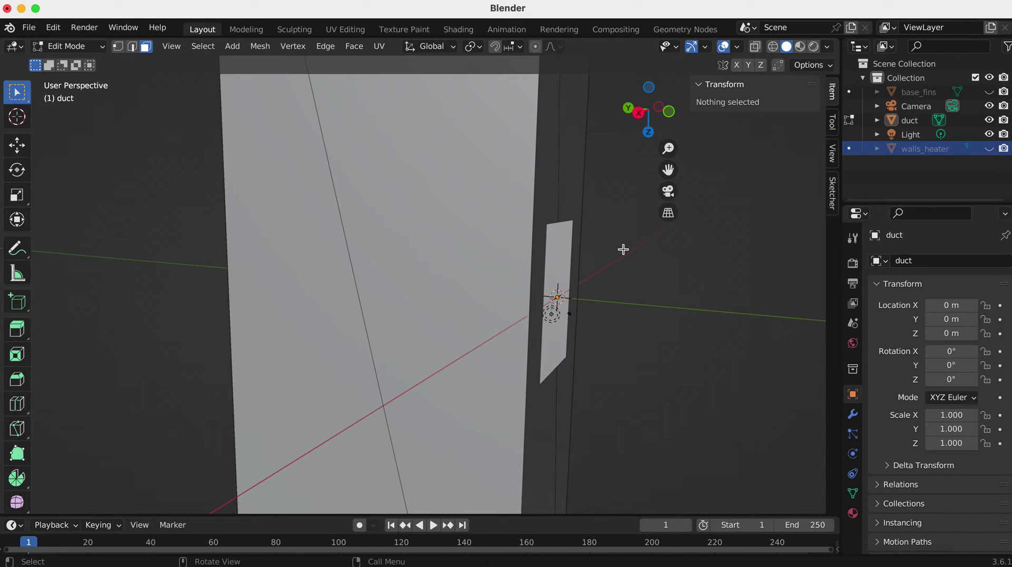
Step: Select both triangles of the duct's top end face
scroll(606, 264, "down", 8)
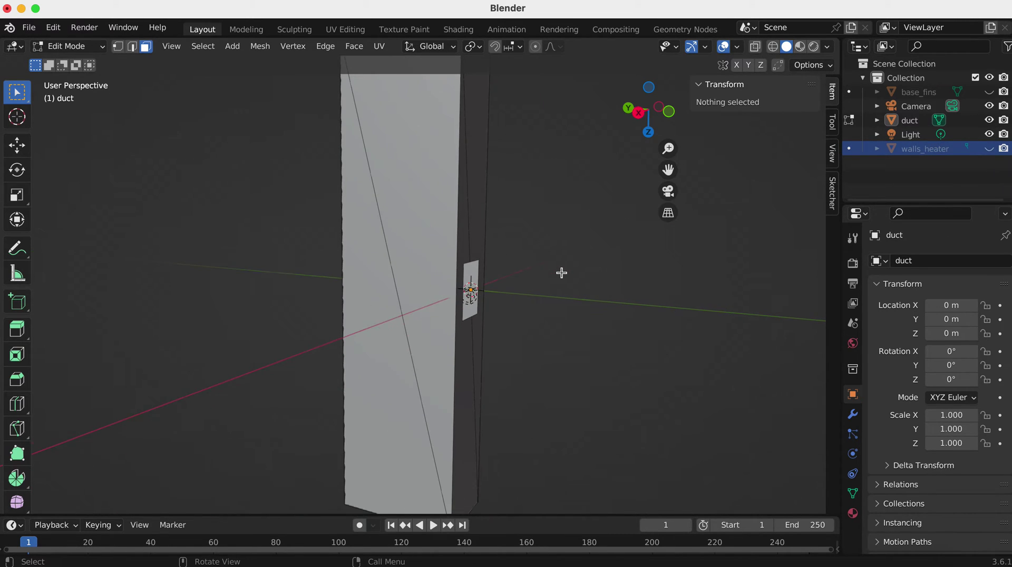
scroll(561, 272, "up", 6)
left_click_drag(639, 118, 628, 158)
left_click(331, 144)
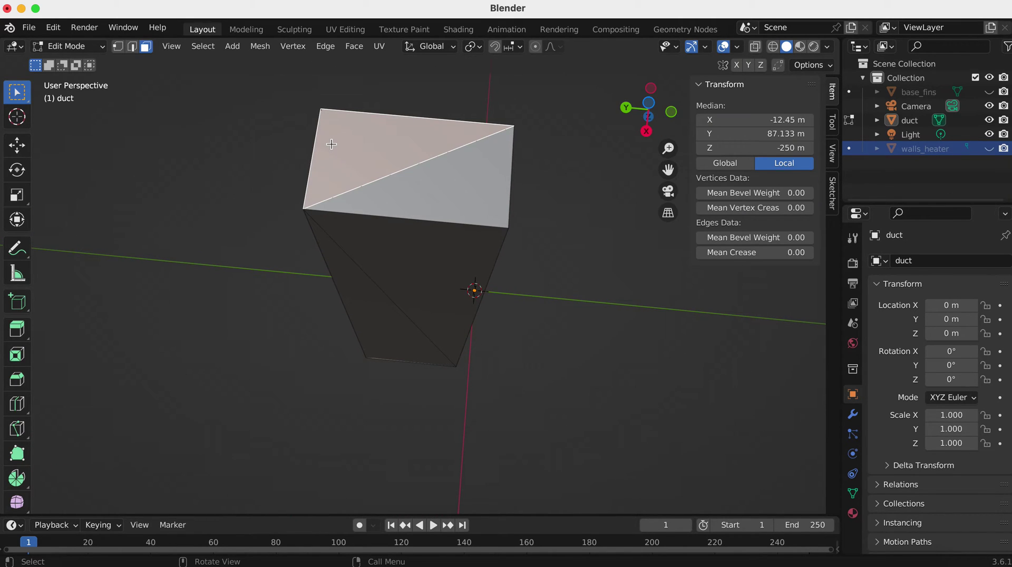
left_click(431, 180, "ctrl")
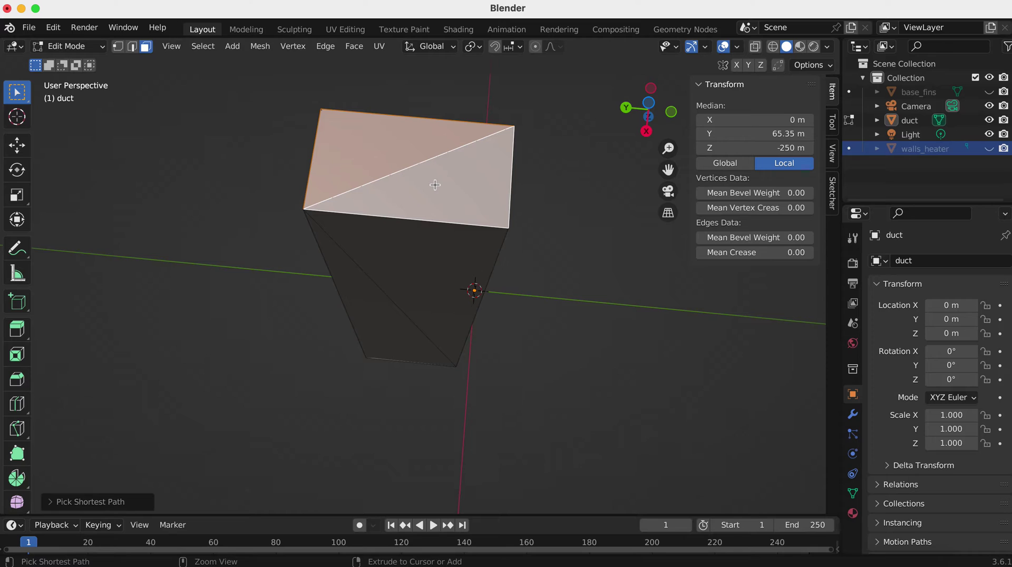
Step: Separate the top face into object duct.001 and hide it with H
right_click(409, 154)
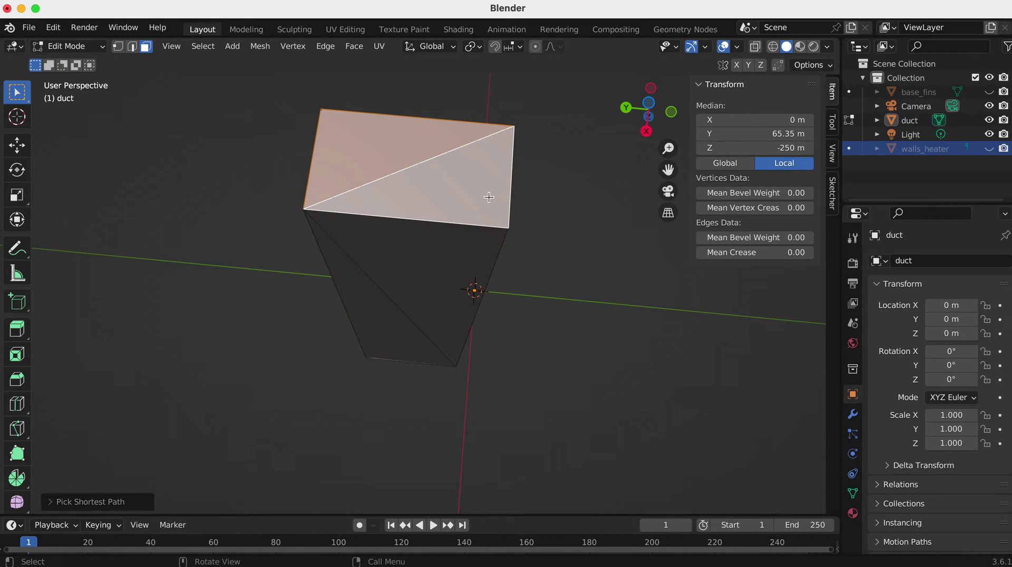
key("p")
key("Return")
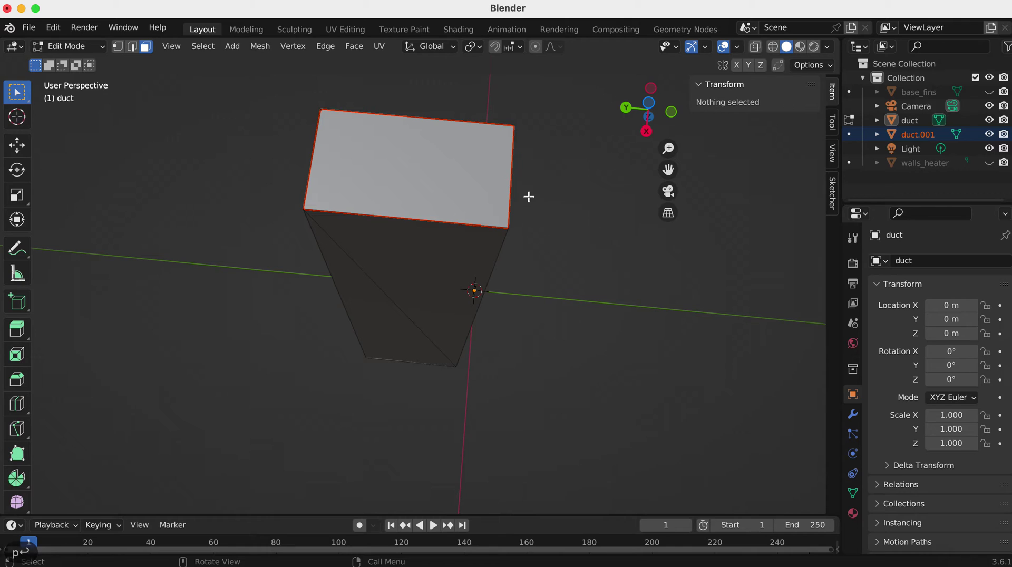
key("h")
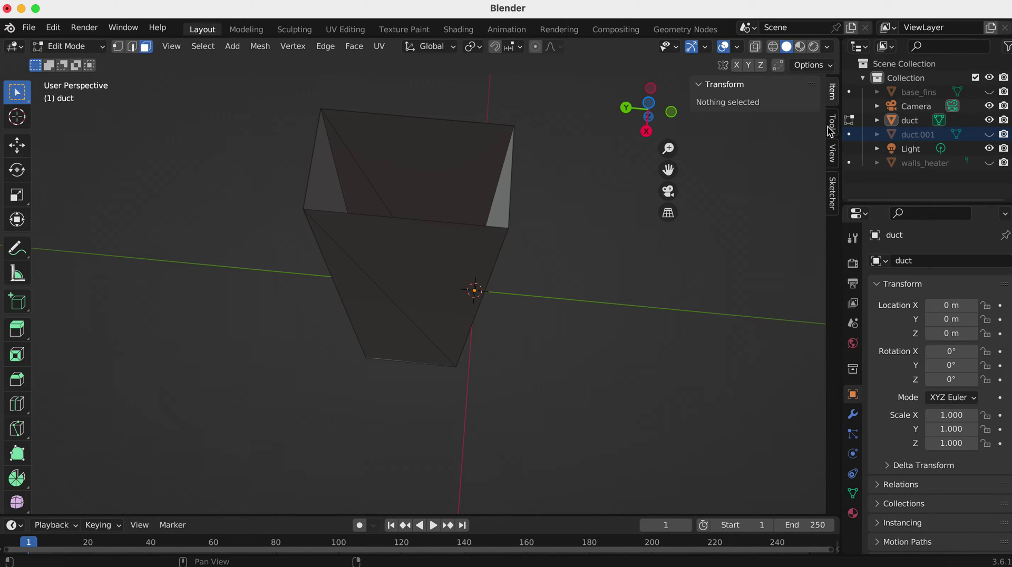
left_click_drag(634, 104, 597, 225)
Step: Select both triangles of the duct's other end face and separate them into duct.002
left_click(410, 219)
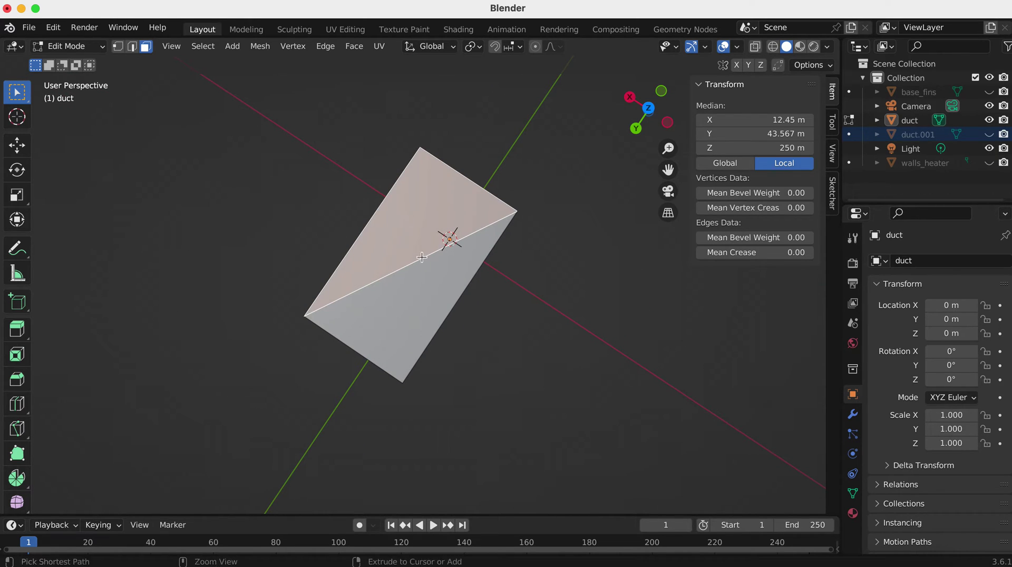
left_click(422, 289, "ctrl")
key("p")
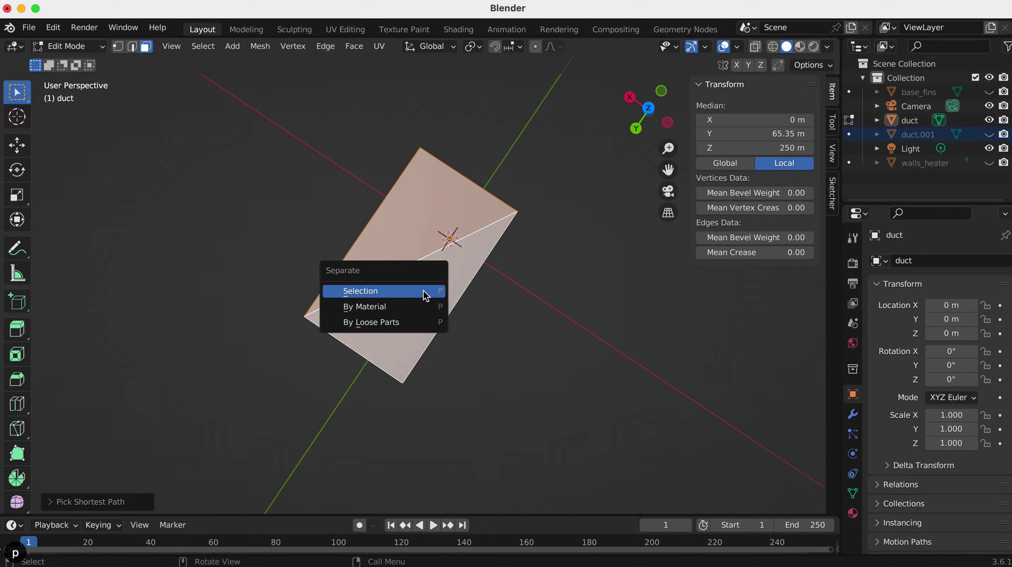
left_click(425, 295)
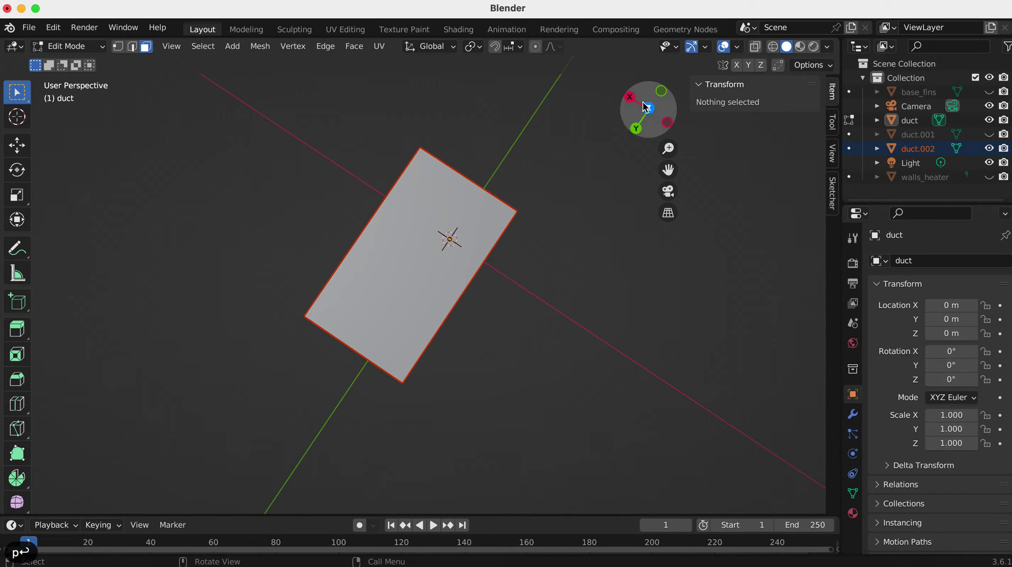
Step: Hide duct.002 and view the now open-ended duct from the side
left_click_drag(648, 106, 655, 128)
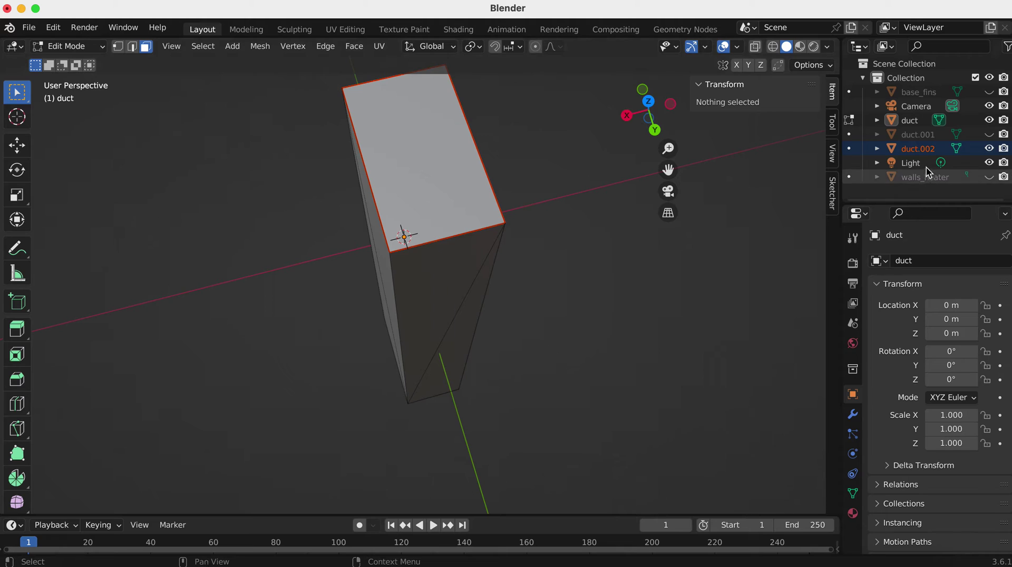
left_click(988, 149)
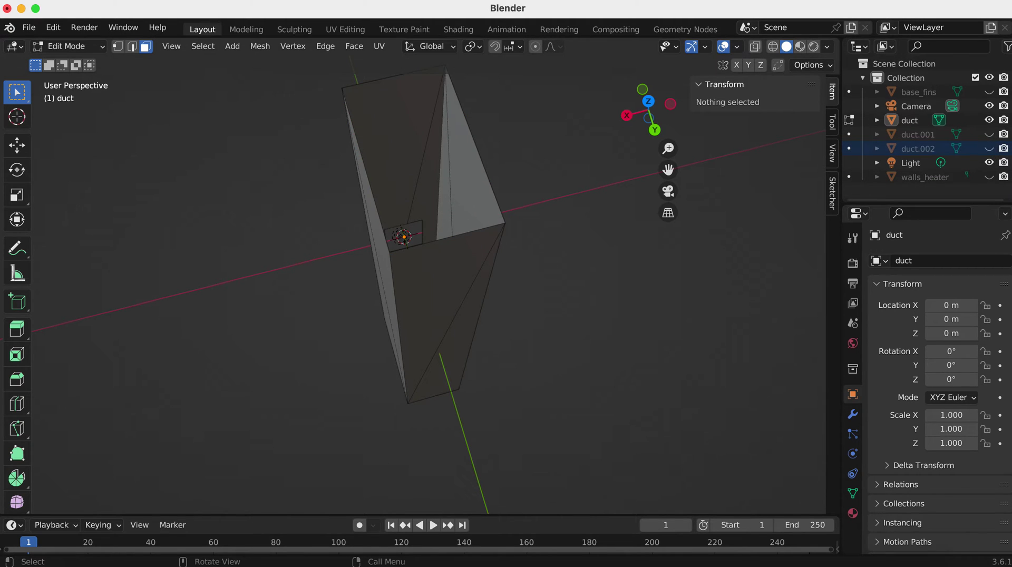
mouse_move(648, 108)
left_mouse_down()
mouse_move(653, 120)
mouse_move(639, 124)
mouse_move(655, 123)
left_mouse_up()
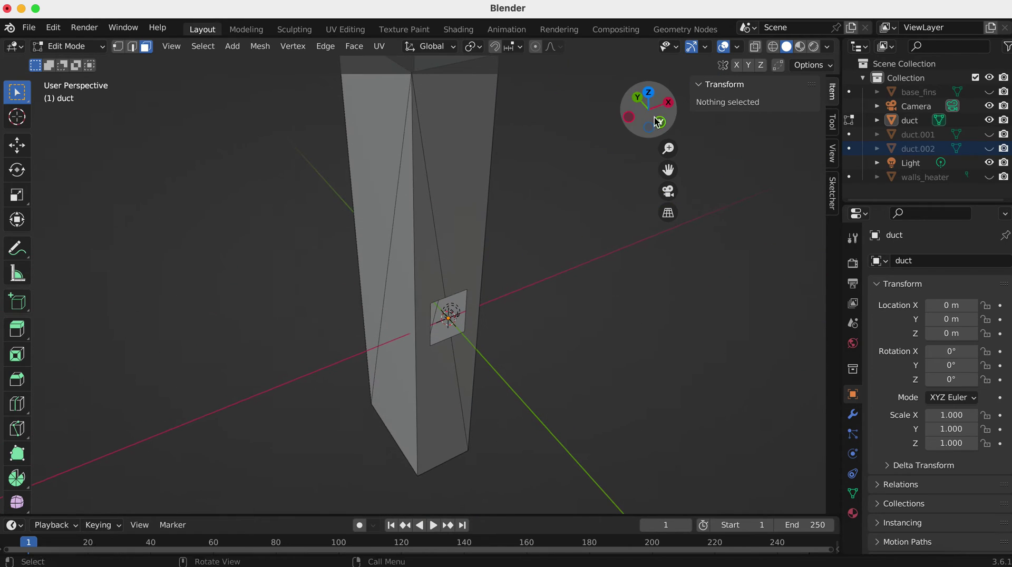
Step: Rename the duct object to walls_fluid
double_click(911, 121)
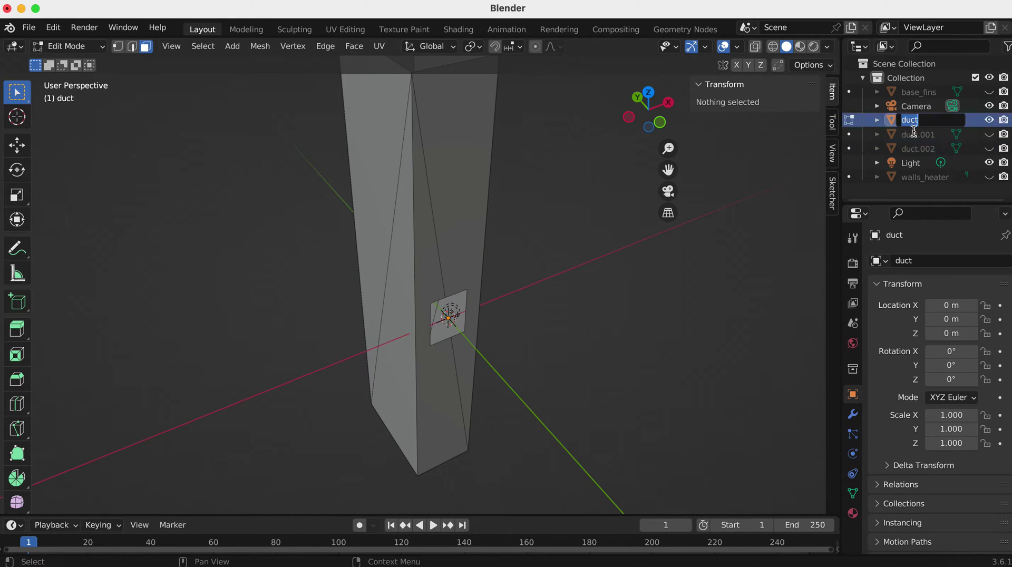
type("fa")
key("BackSpace")
key("BackSpace")
type("wall")
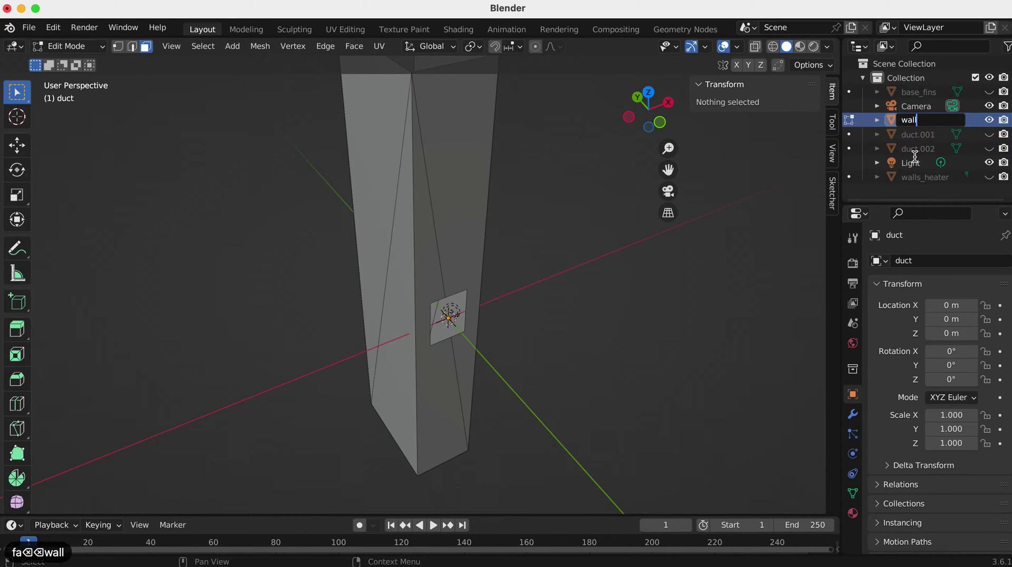
type("s_fluid")
key("Return")
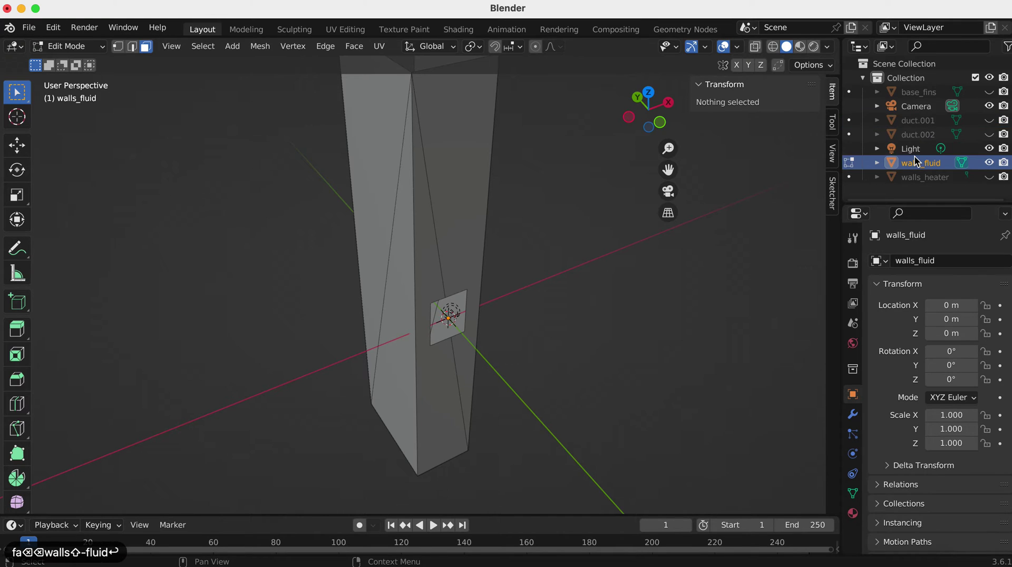
Step: Hide walls_fluid and make the separated face duct.001 visible again
left_click(933, 135)
left_click(931, 121)
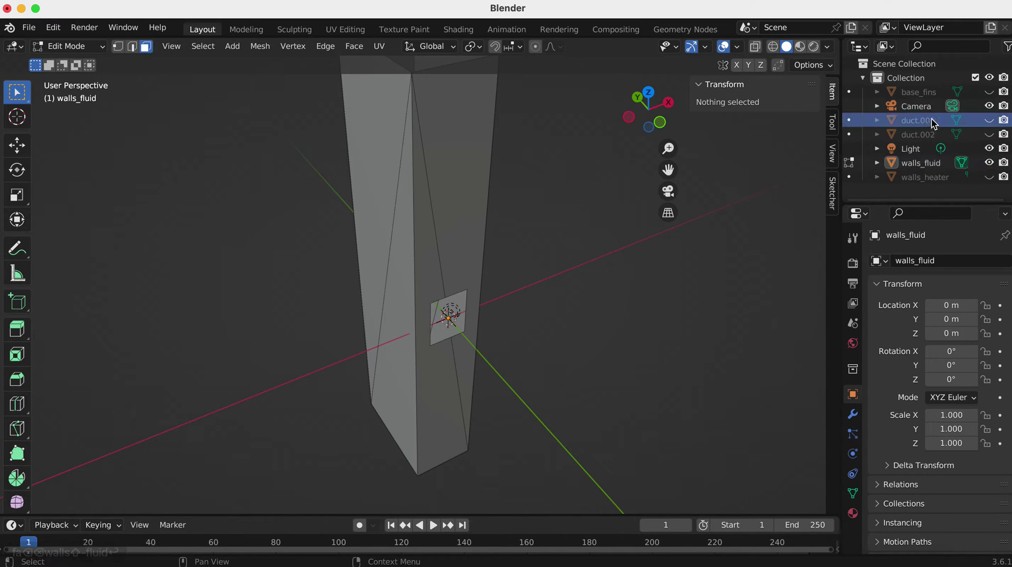
left_click(989, 162)
left_click(989, 120)
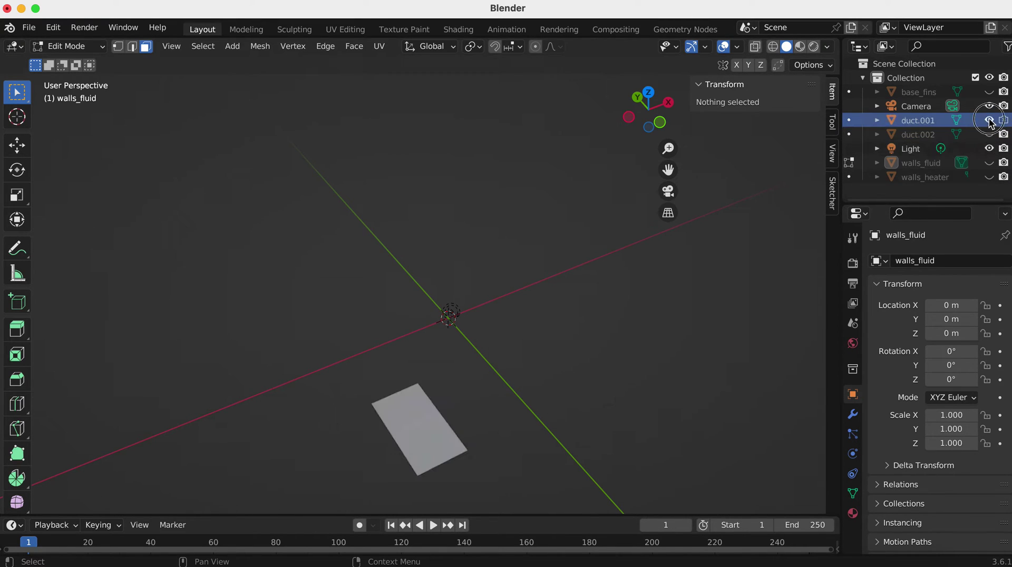
Step: Rename duct.001 to inlet_fluid
double_click(922, 121)
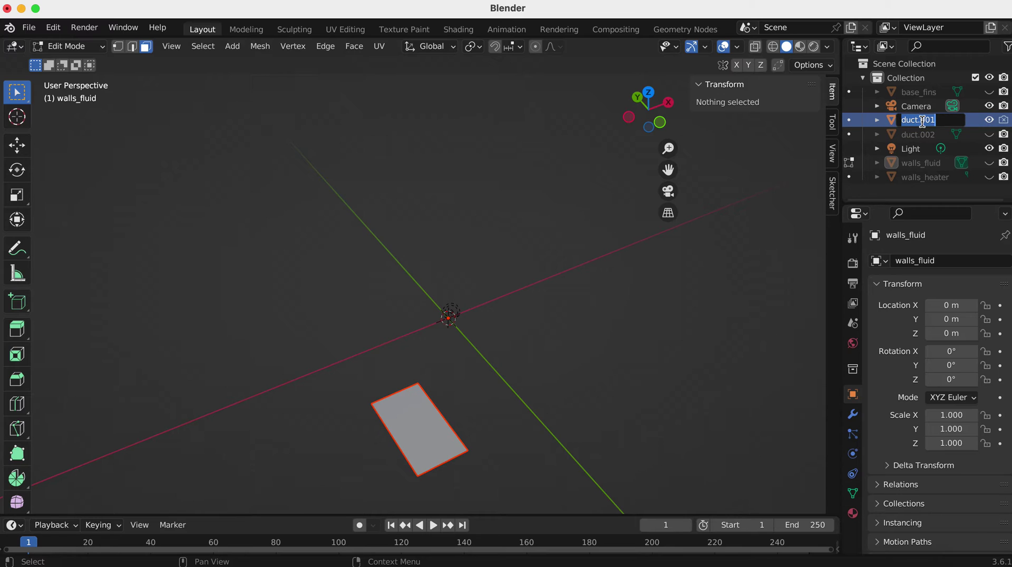
type("inlet_f")
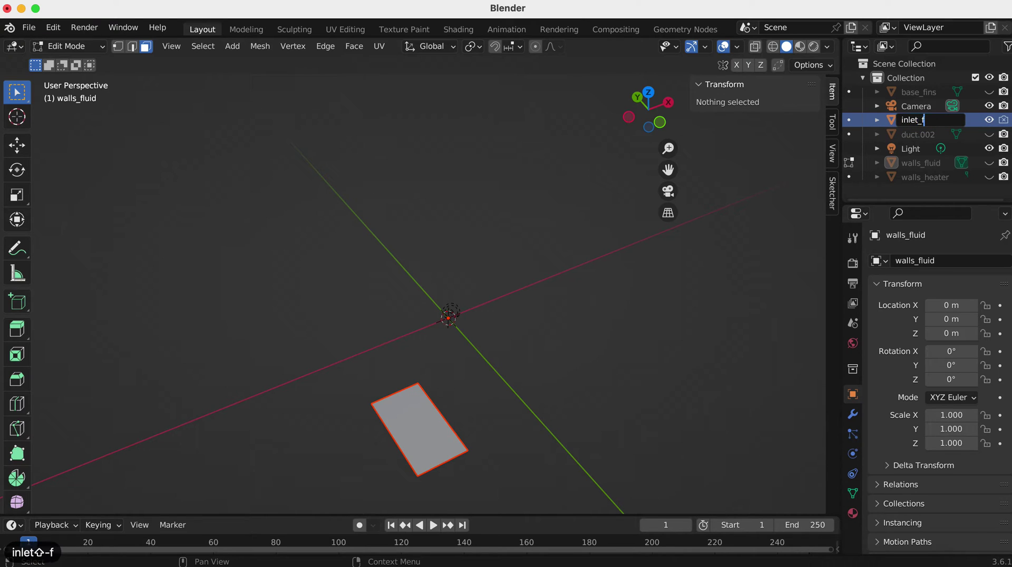
type("luod")
key("BackSpace")
key("BackSpace")
type("od")
key("BackSpace")
key("BackSpace")
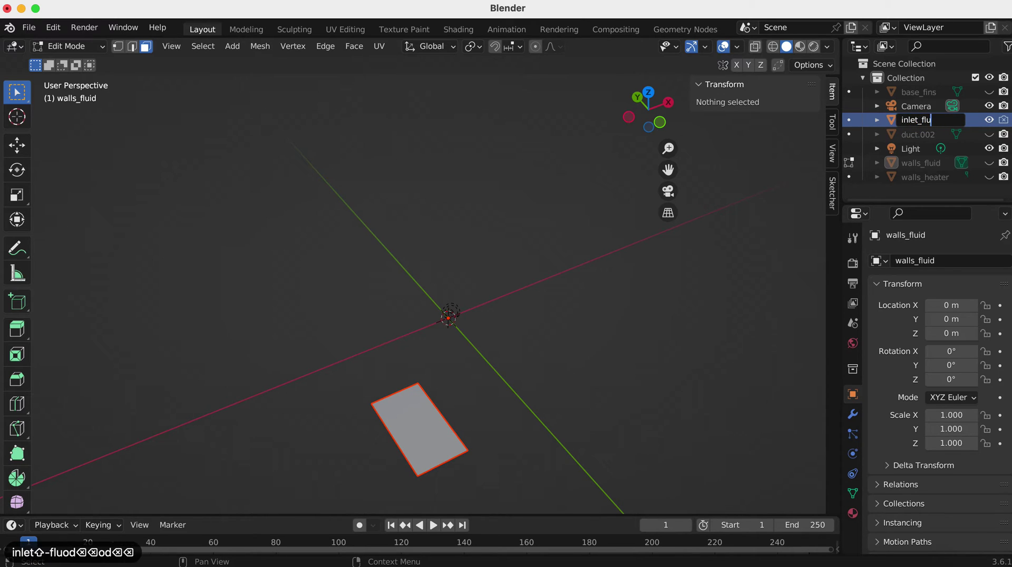
type("id")
key("Return")
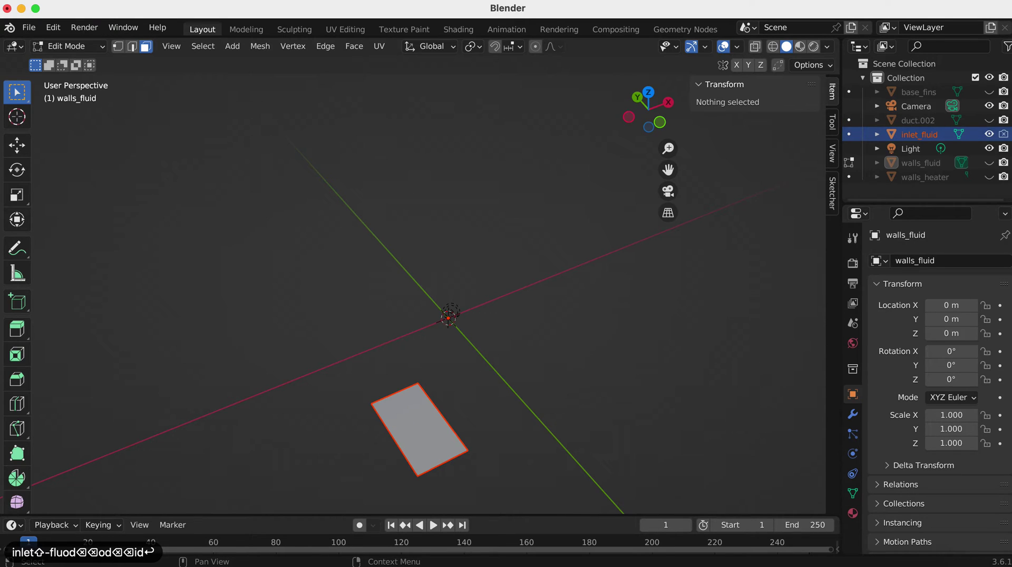
Step: Rename duct.002 to outlet_fluid
double_click(912, 121)
type("outlet")
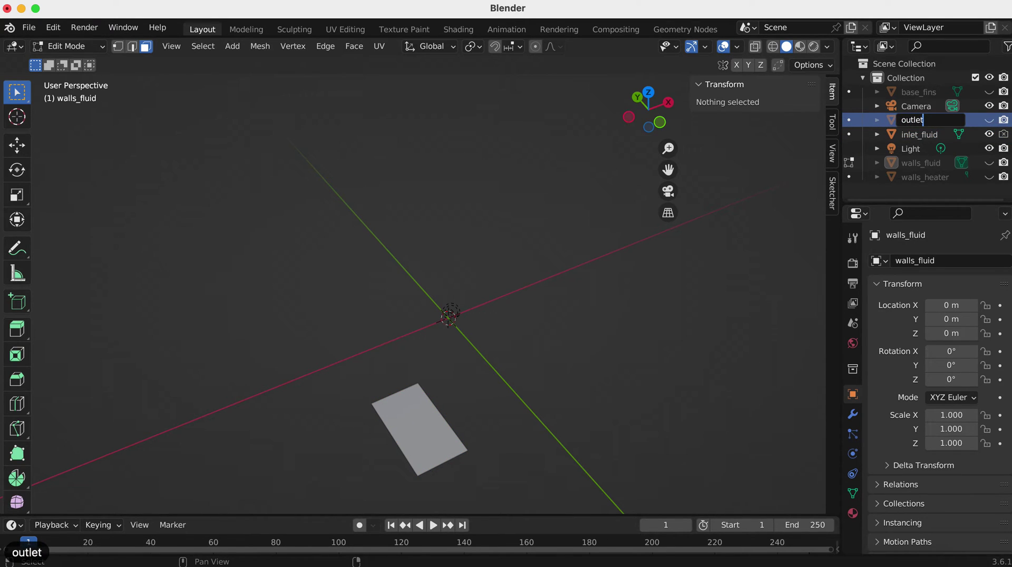
type("_fluid")
key("Return")
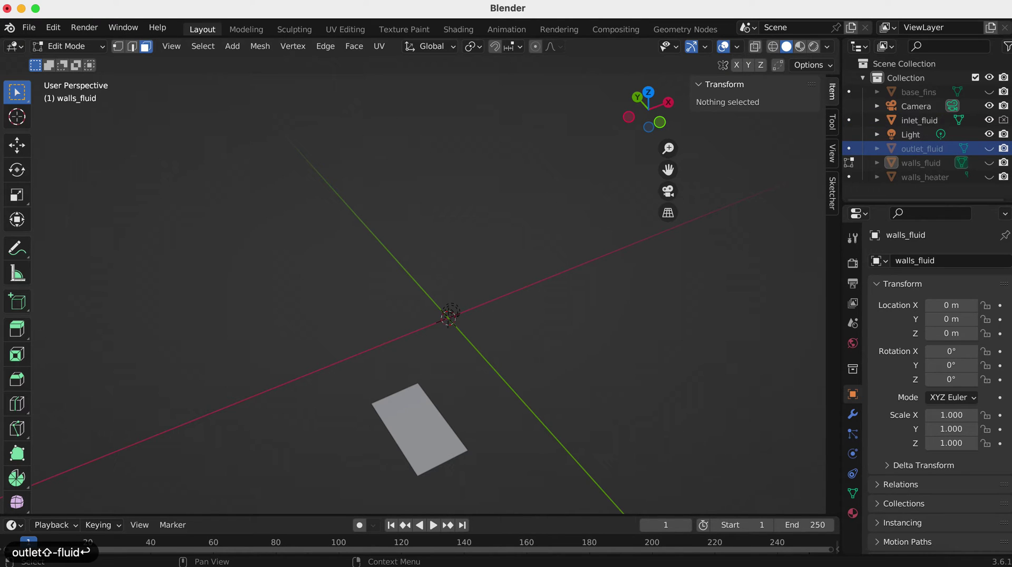
Step: Unhide base_fins, outlet_fluid, walls_fluid and walls_heater in the Outliner
left_click(989, 94)
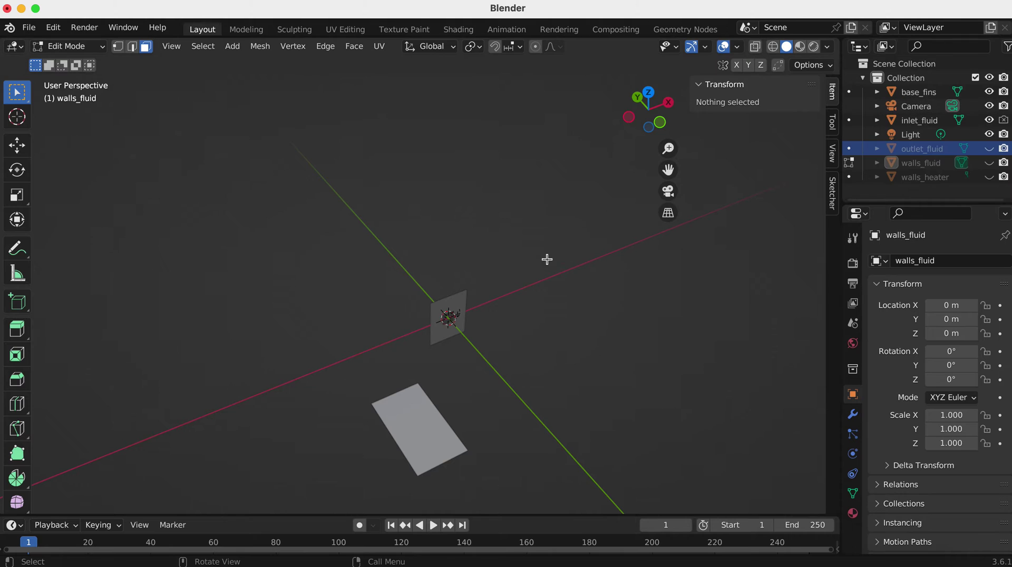
left_click(990, 148)
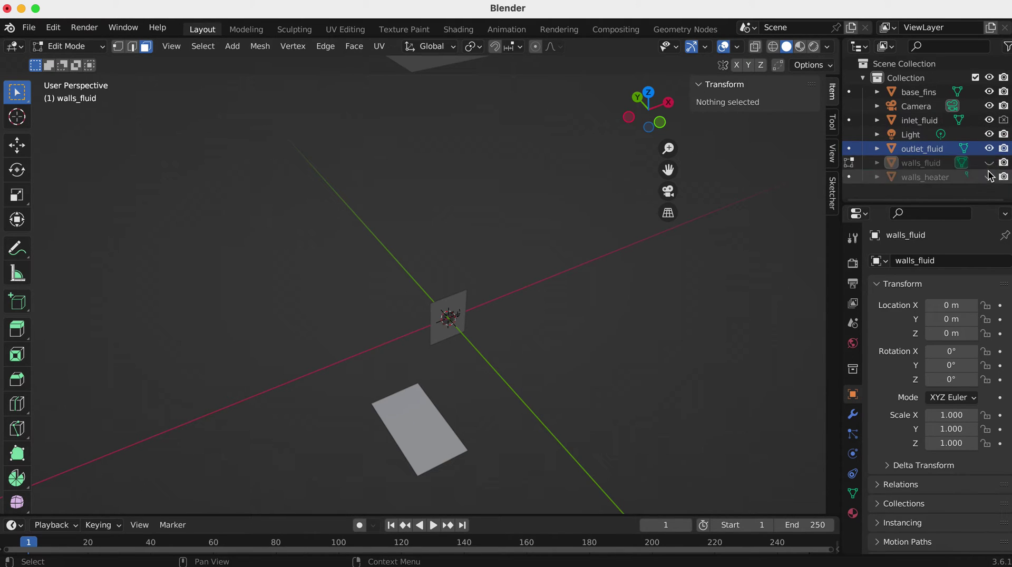
left_click(989, 163)
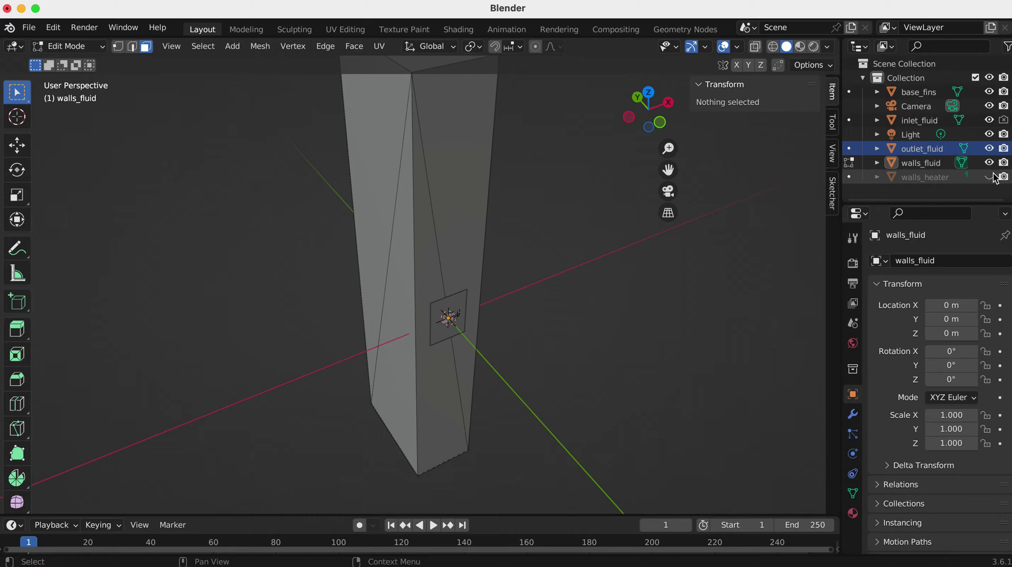
left_click(989, 176)
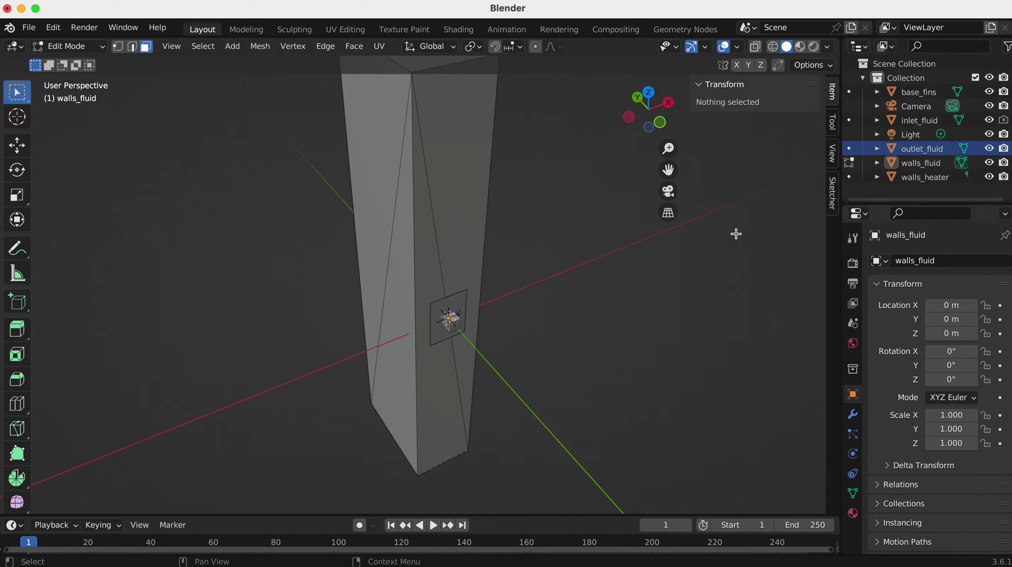
Step: Orbit to look down on the duct box and select base_fins
scroll(605, 238, "down", 5)
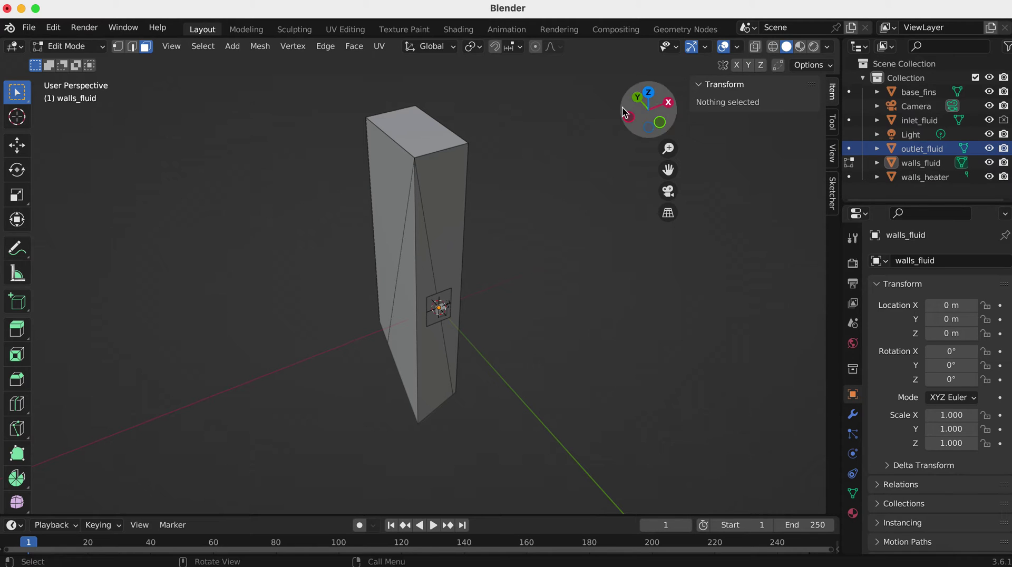
mouse_move(648, 110)
left_mouse_down()
mouse_move(675, 87)
mouse_move(646, 112)
left_mouse_up()
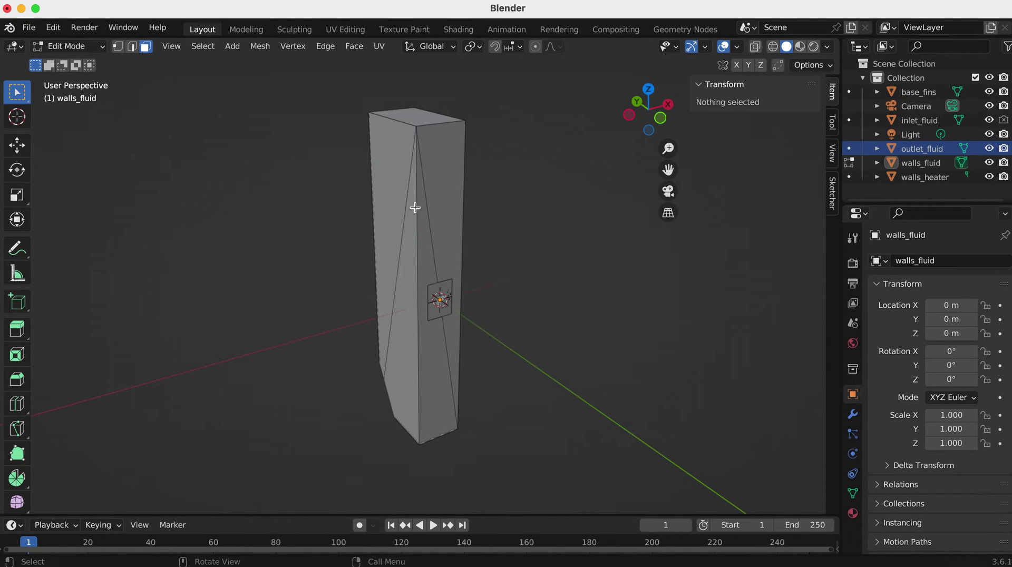
left_click_drag(652, 112, 596, 129)
left_click(918, 94)
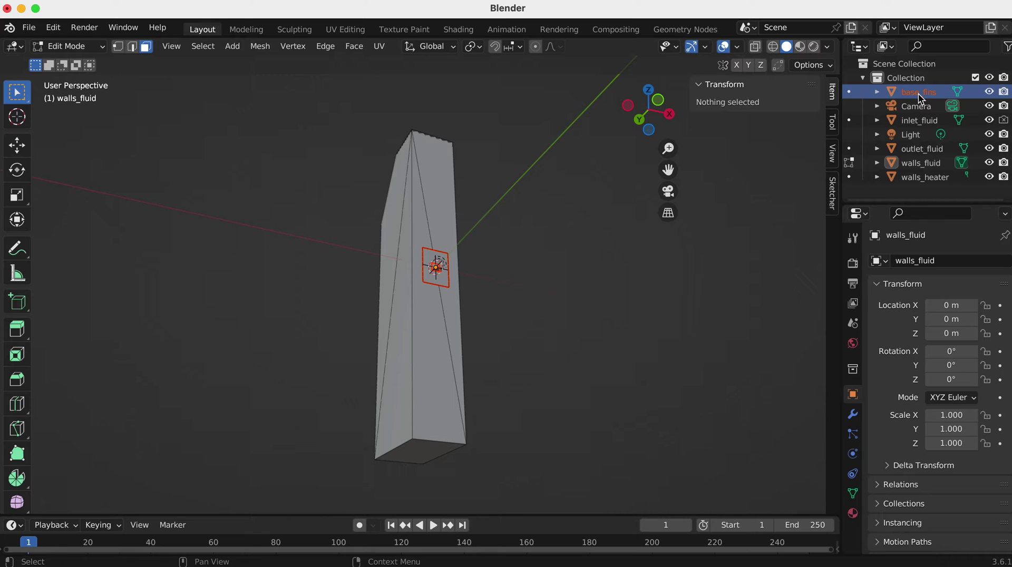
Step: Add inlet_fluid, outlet_fluid, walls_fluid and walls_heater to the base_fins selection
left_click(920, 121, "ctrl")
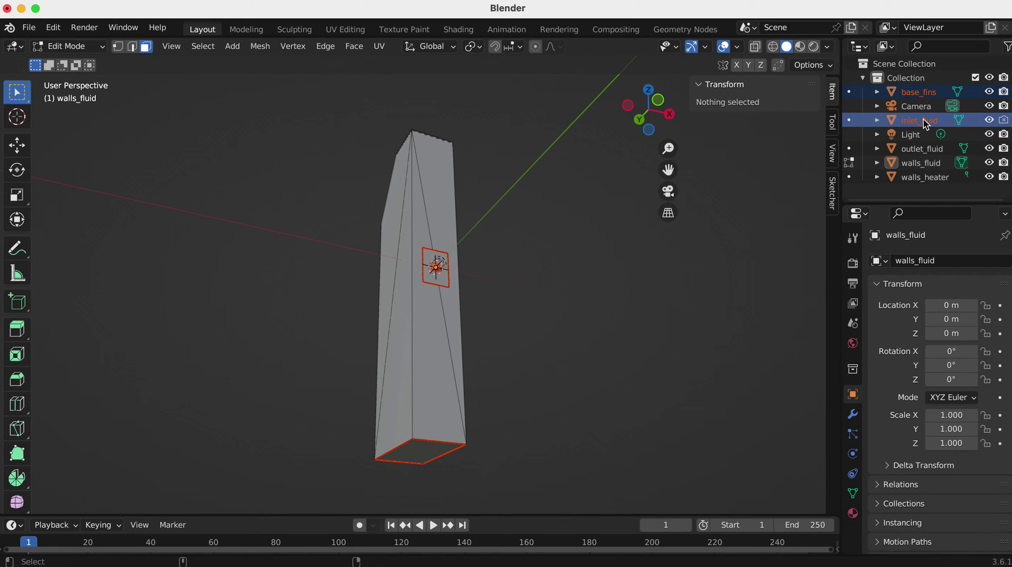
left_click(925, 149, "ctrl")
left_click(921, 163, "ctrl")
left_click(920, 175, "ctrl")
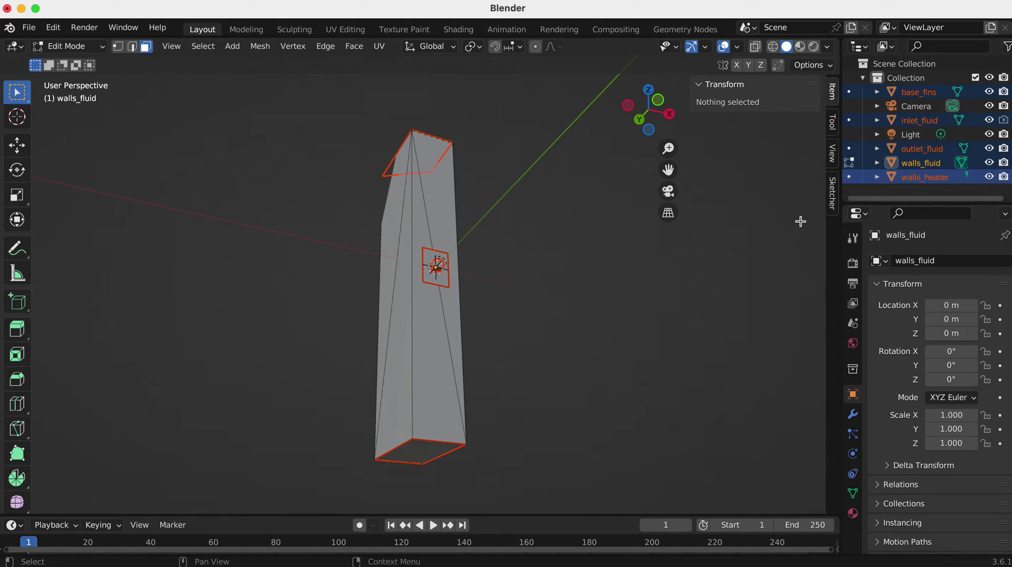
Step: Start an STL export from File > Export > Stl (.stl)
left_click(29, 27)
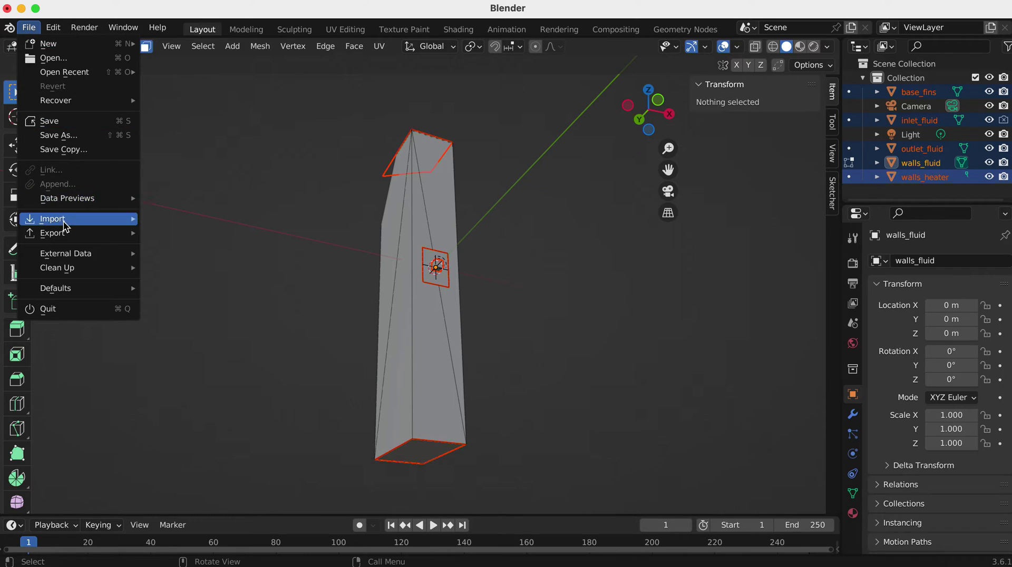
mouse_move(66, 235)
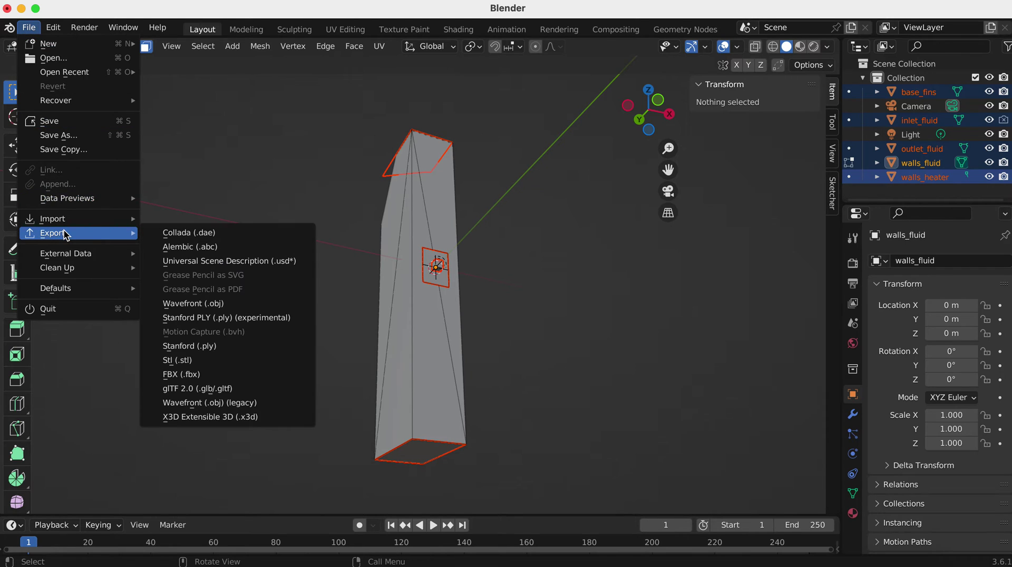
left_click(224, 360)
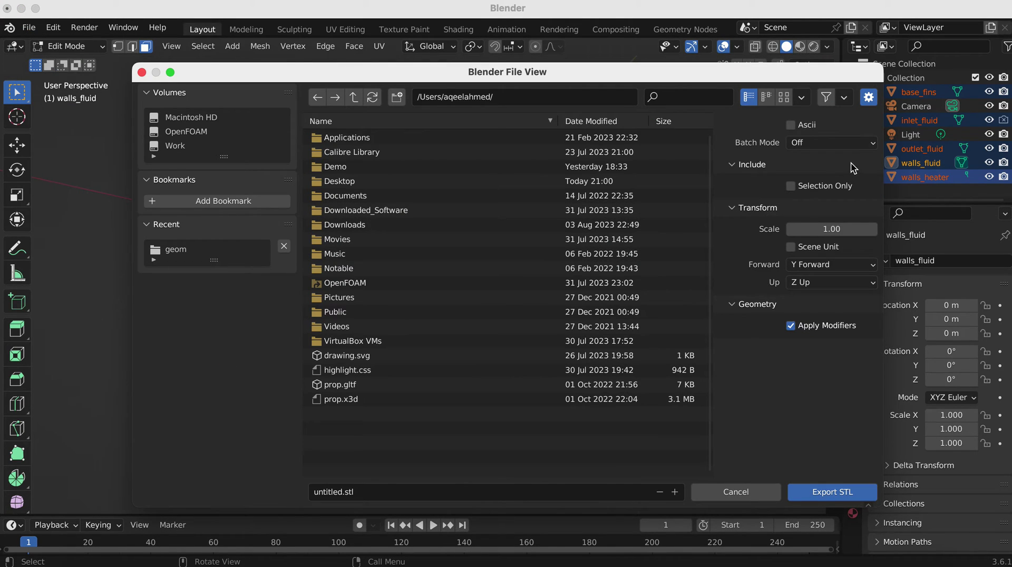
Step: Target the Demo/geom folder and set Batch Mode to Object
left_click(170, 249)
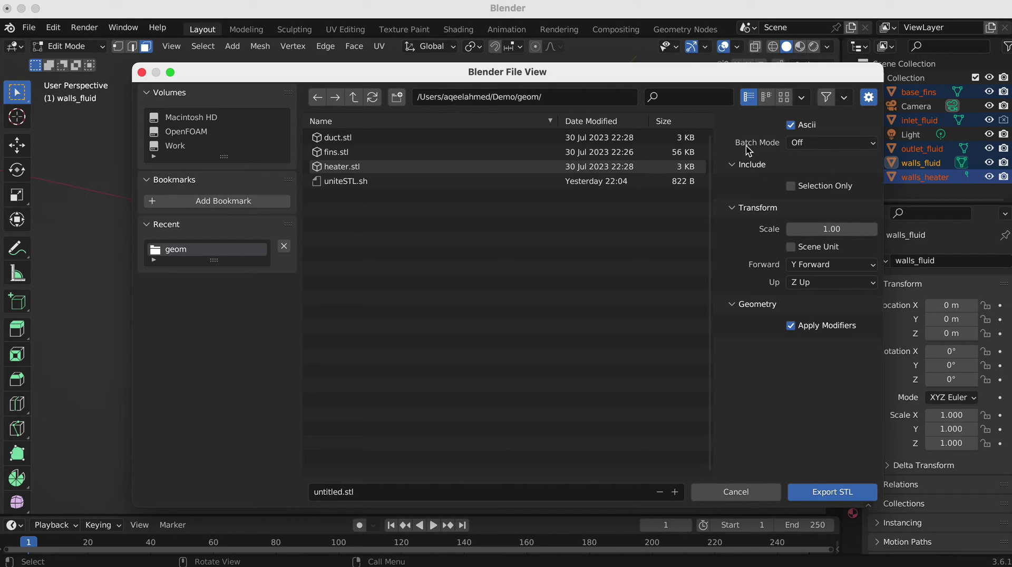
left_click(816, 150)
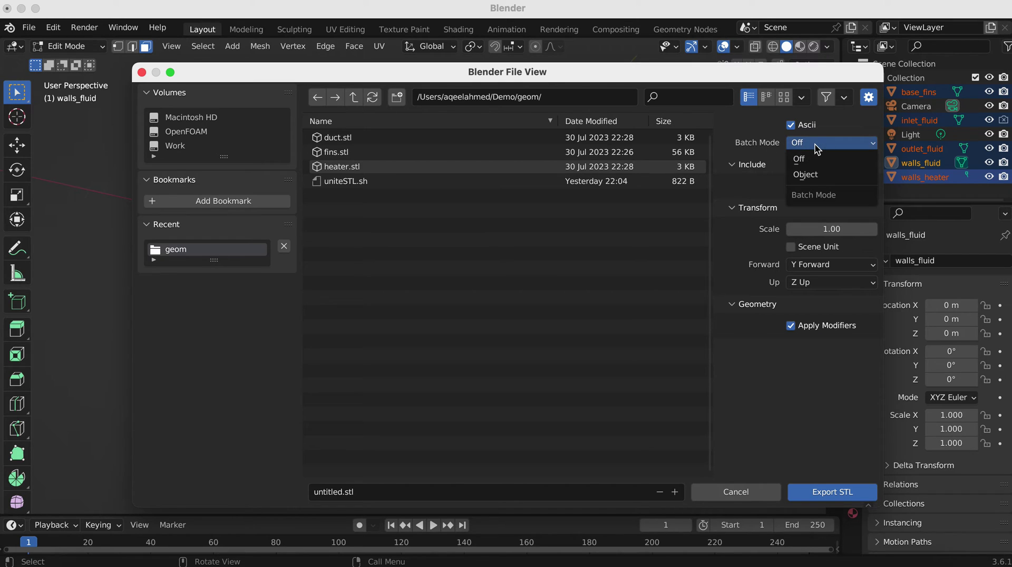
left_click(812, 173)
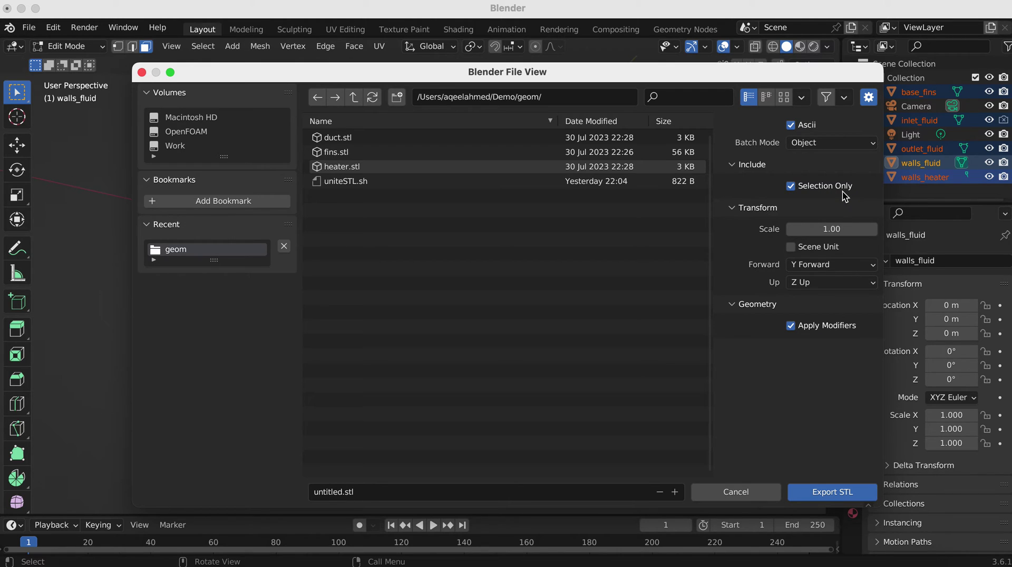
Step: Clear the untitled.stl file name and export the selected objects as STL files
left_click(365, 492)
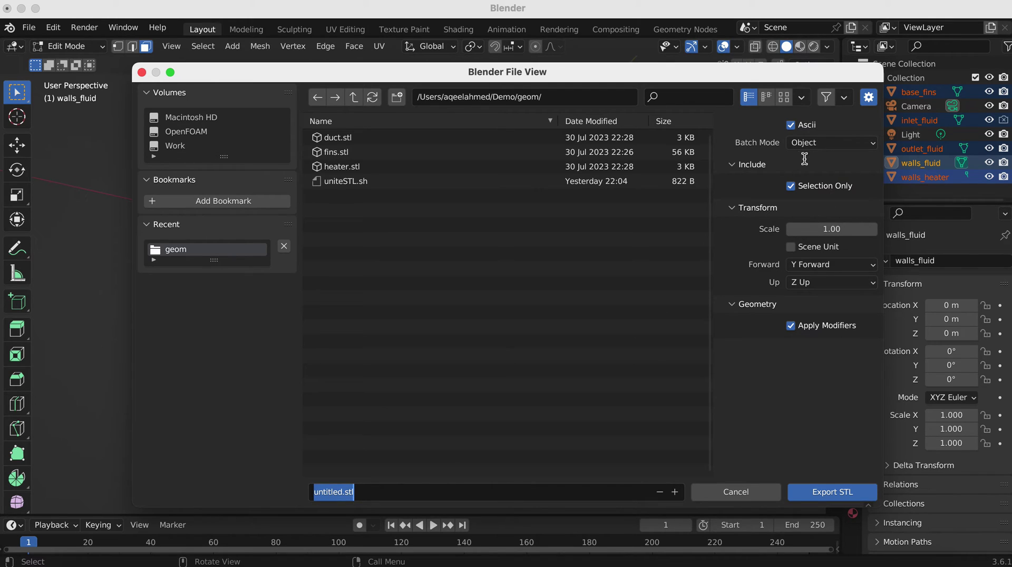
left_click(353, 492)
left_click_drag(354, 493, 312, 498)
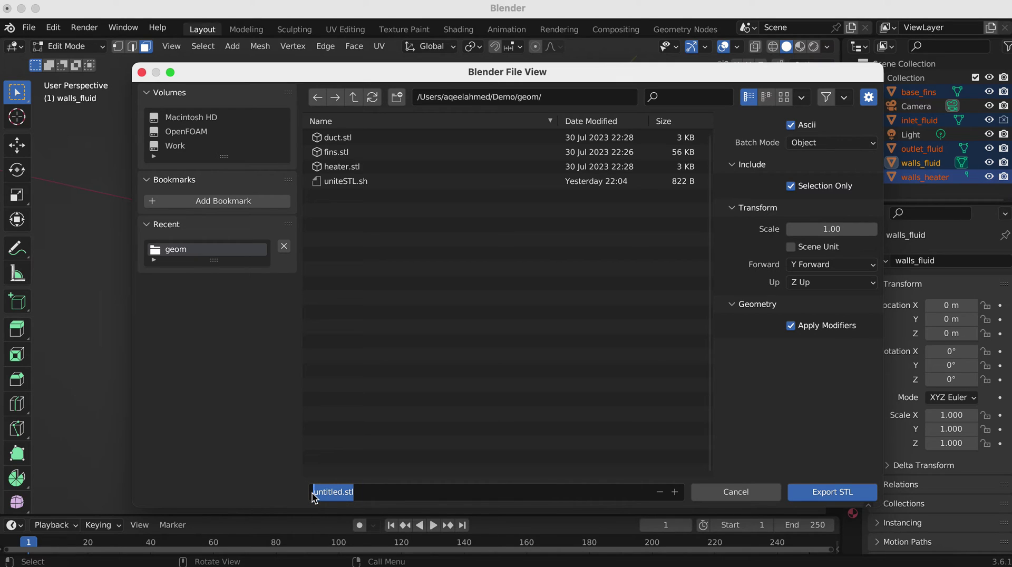
key("BackSpace")
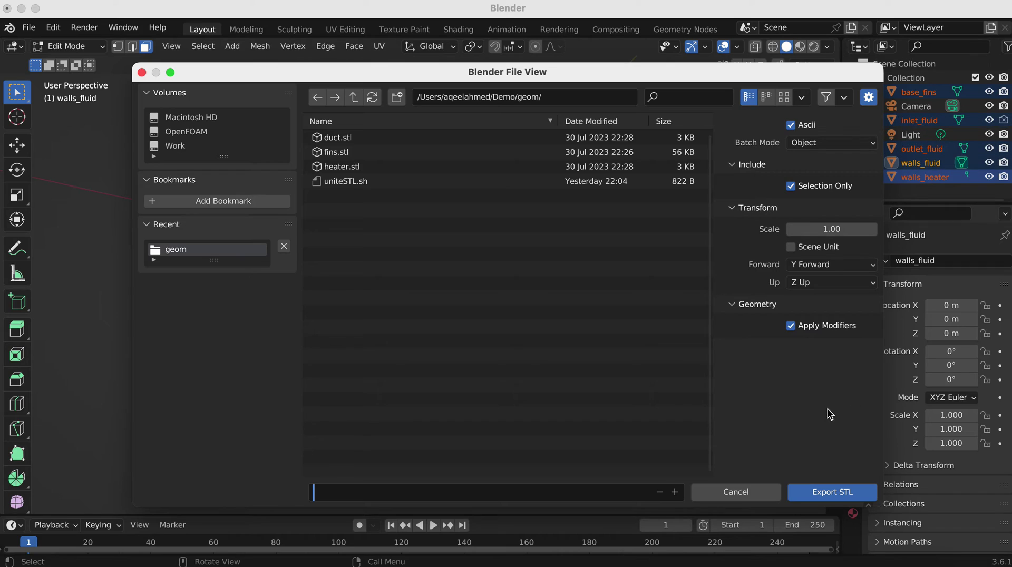
left_click(831, 493)
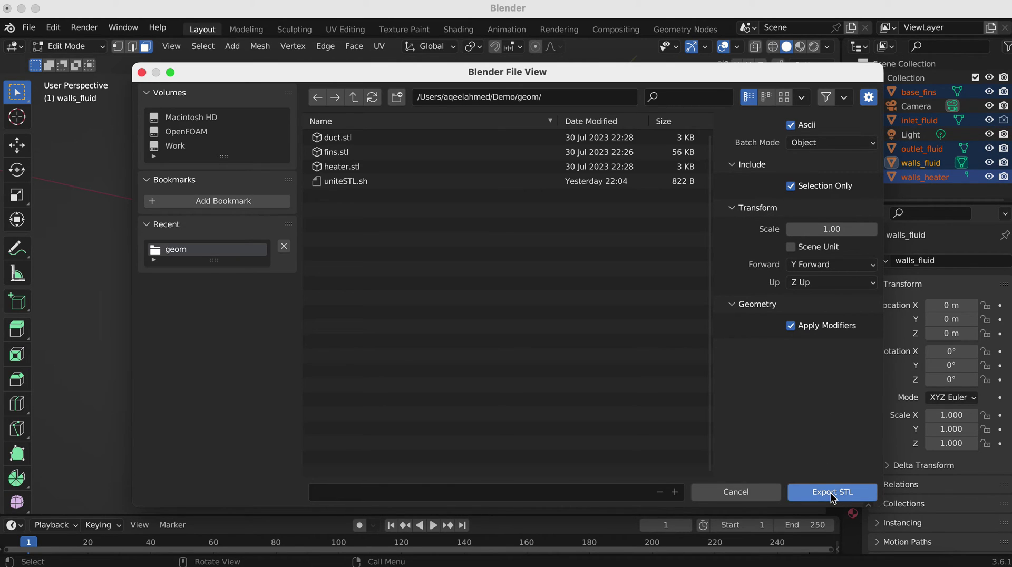
left_click(838, 498)
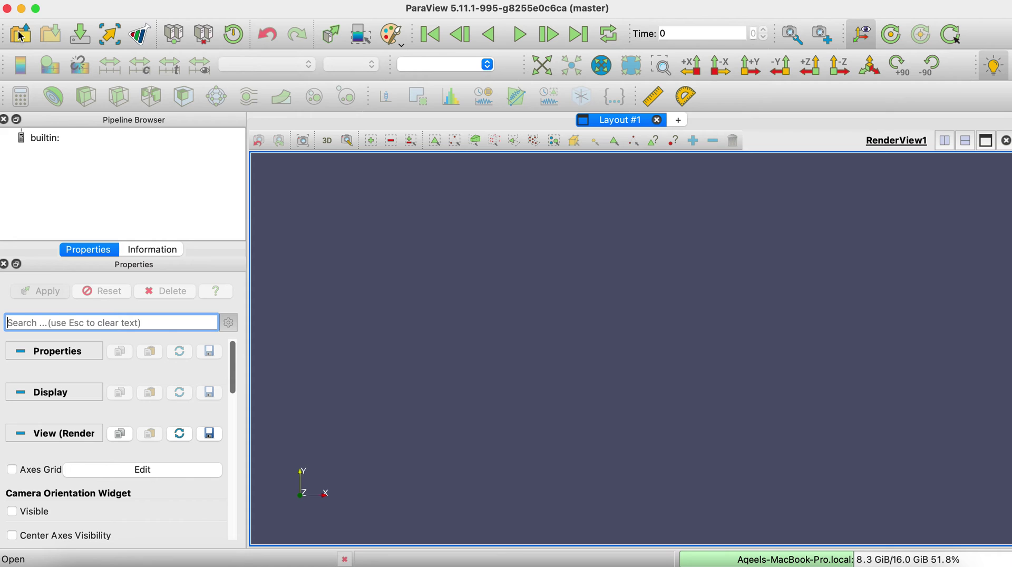
Step: Open base_fins.stl and walls_heater.stl together from the Geom folder
left_click(20, 34)
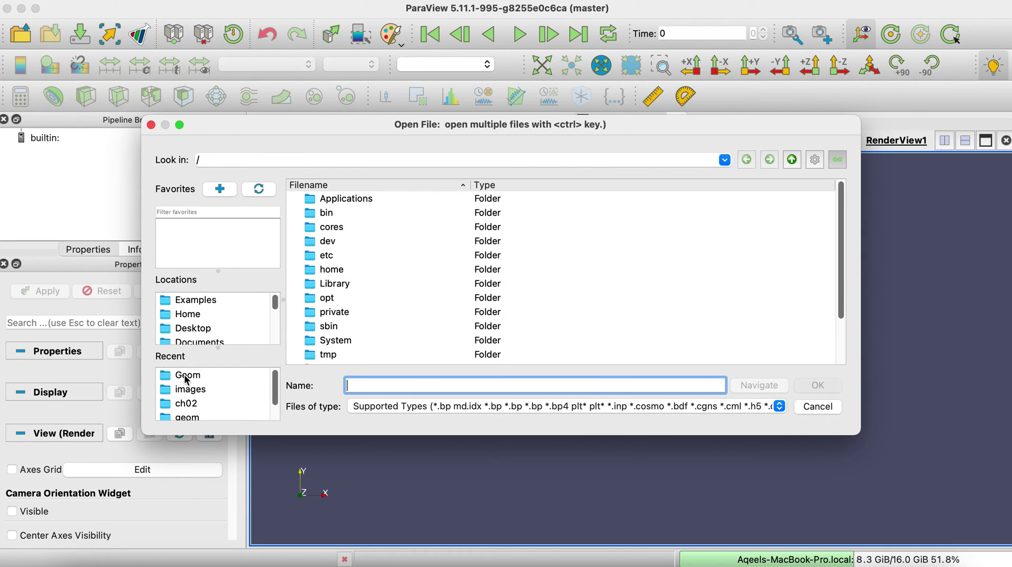
left_click(186, 376)
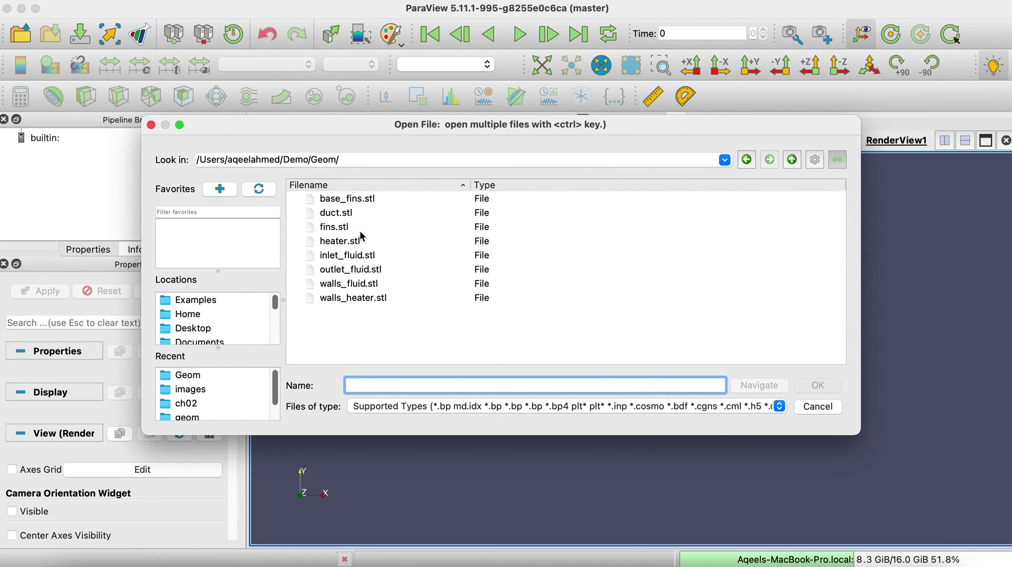
left_click(349, 202)
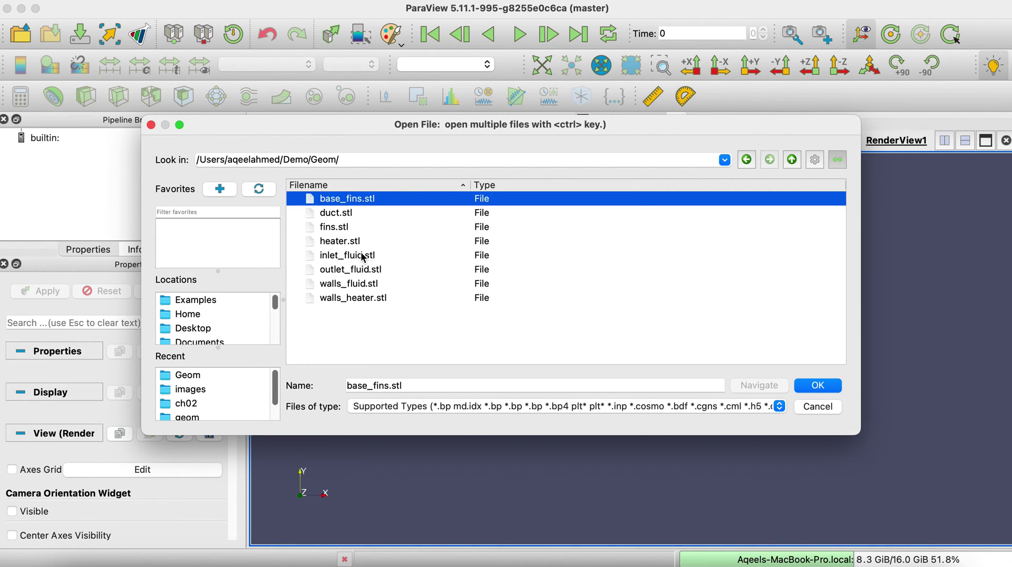
left_click(346, 285)
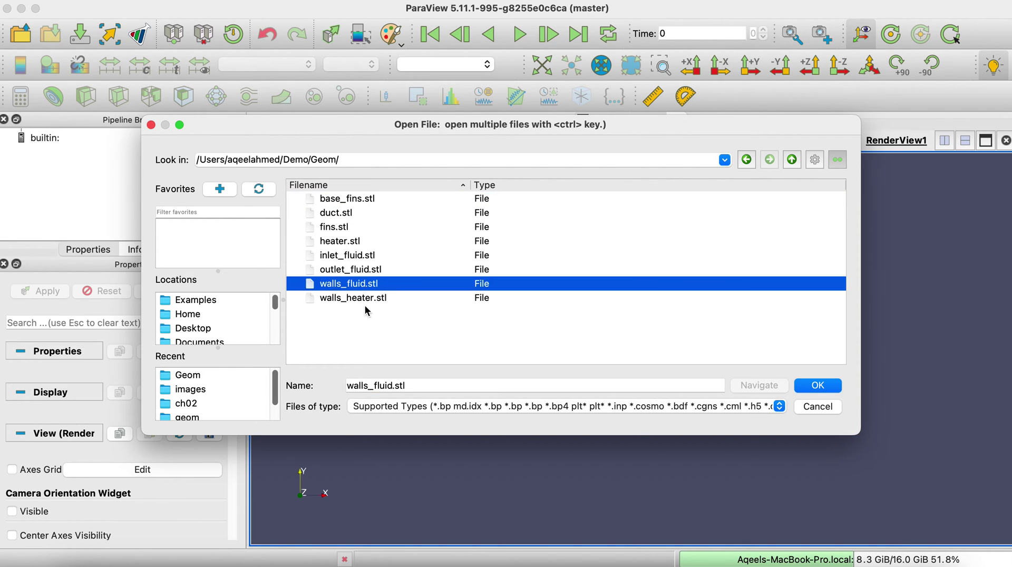
left_click(350, 299)
left_click(351, 256)
left_click(362, 270)
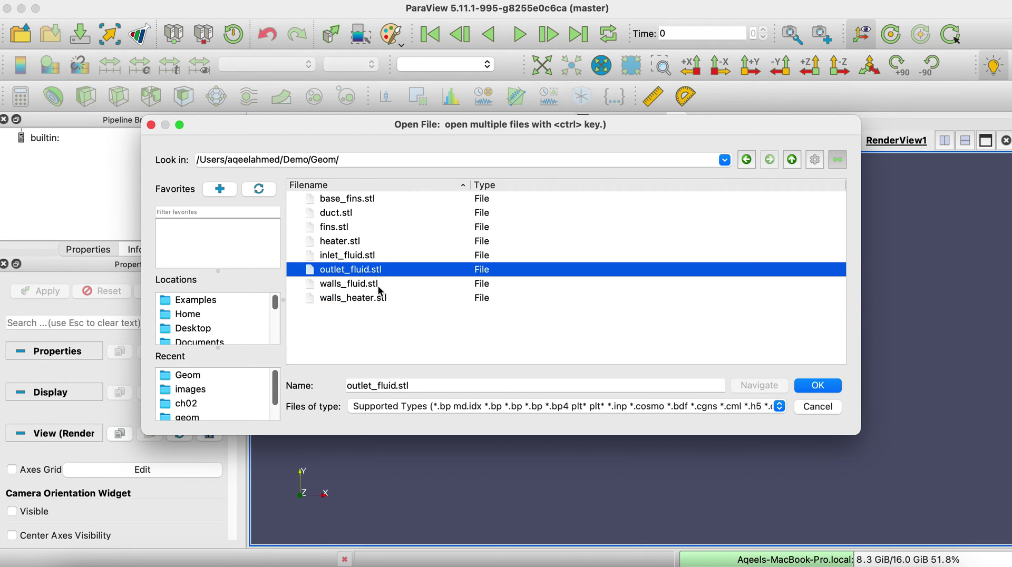
left_click(348, 299)
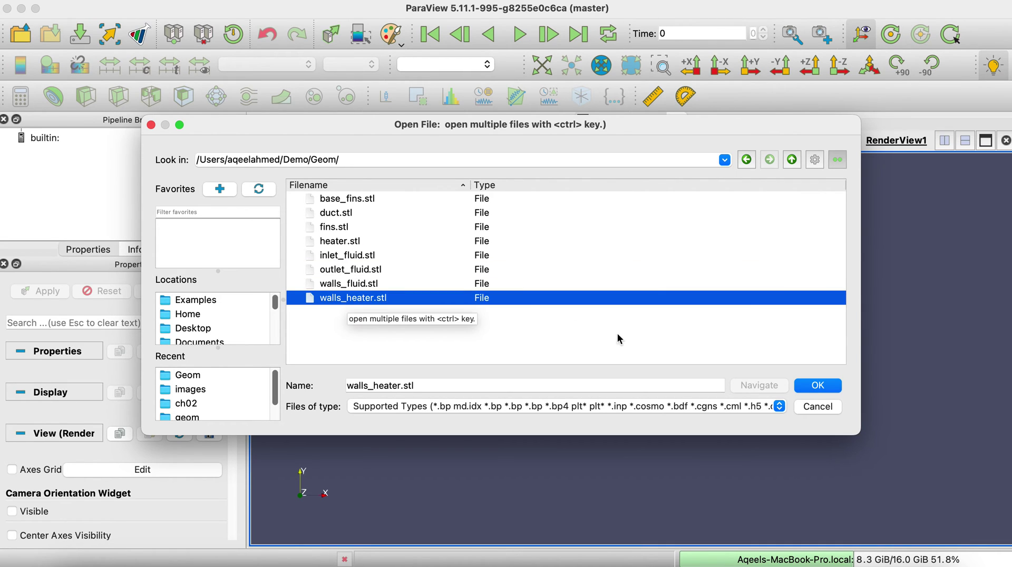
left_click(350, 199)
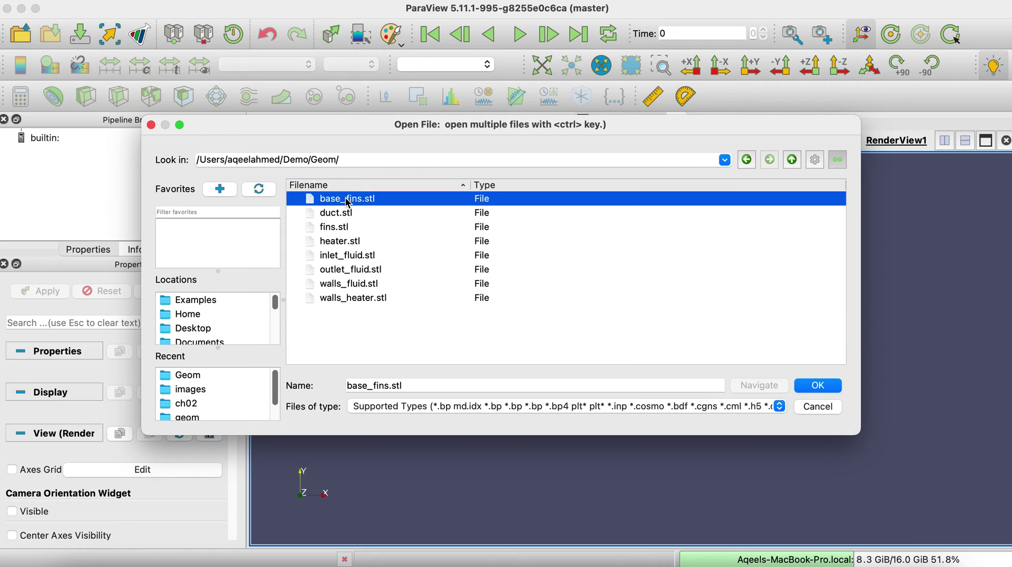
left_click(352, 299, "super")
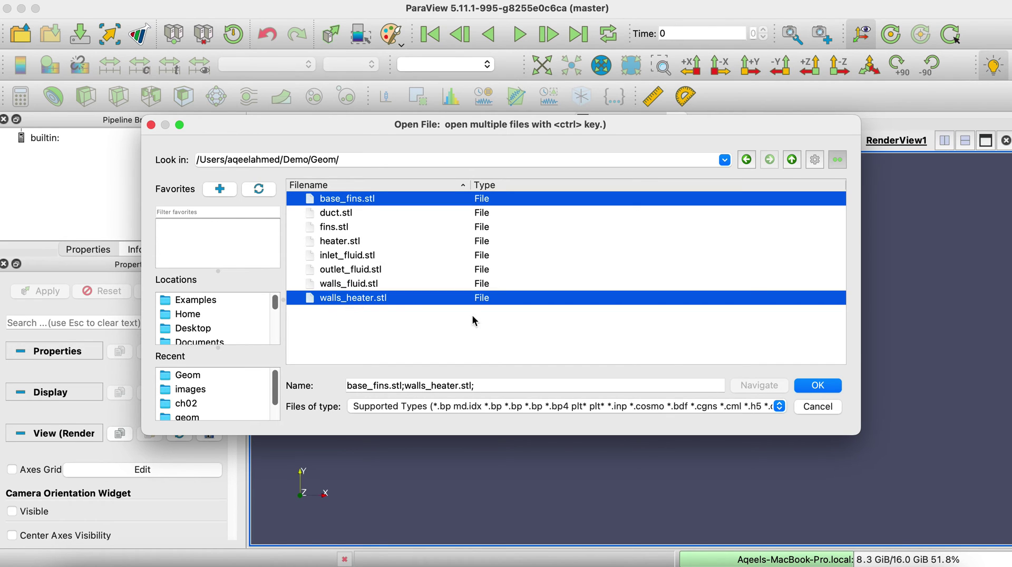
left_click(816, 386)
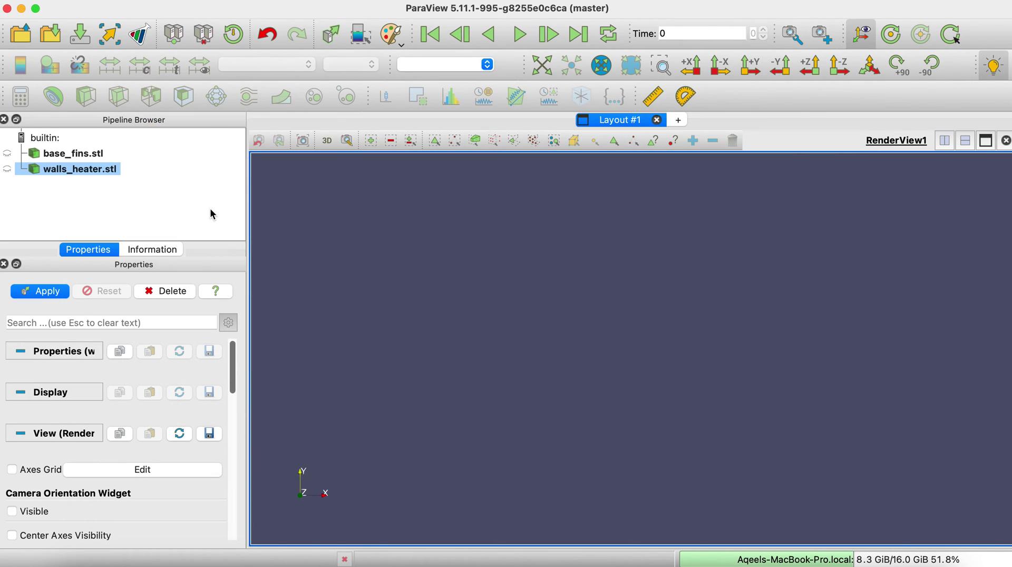
Step: Apply both readers, hide the orientation axes, and show base plate and heater isometrically
left_click(45, 292)
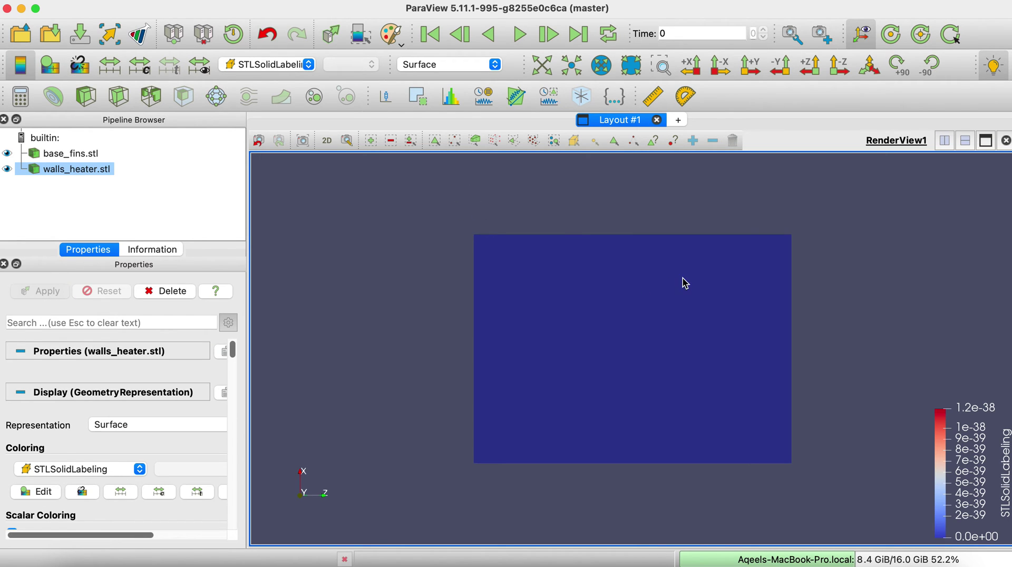
middle_click_drag(686, 283, 661, 288)
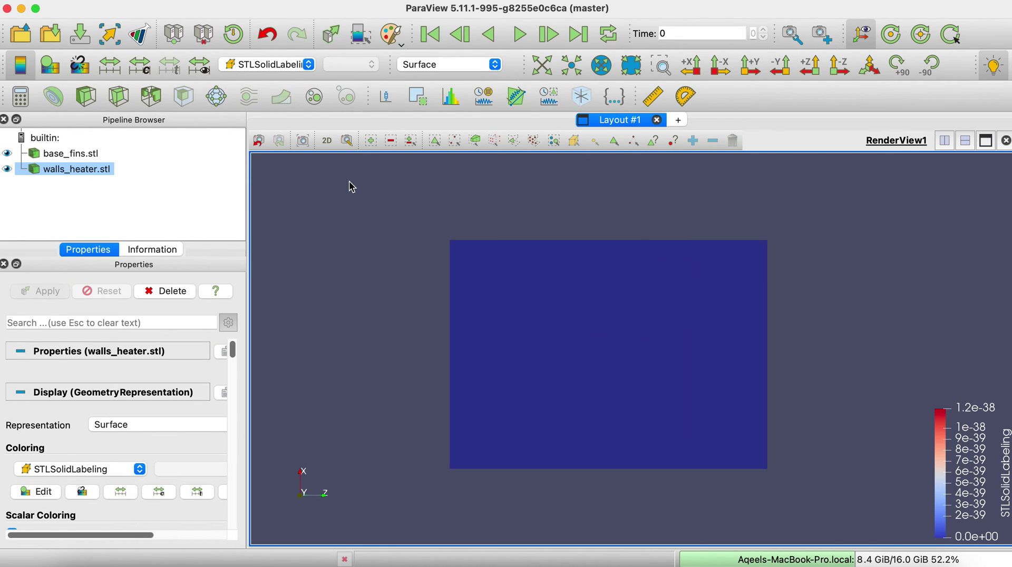
left_click(7, 154)
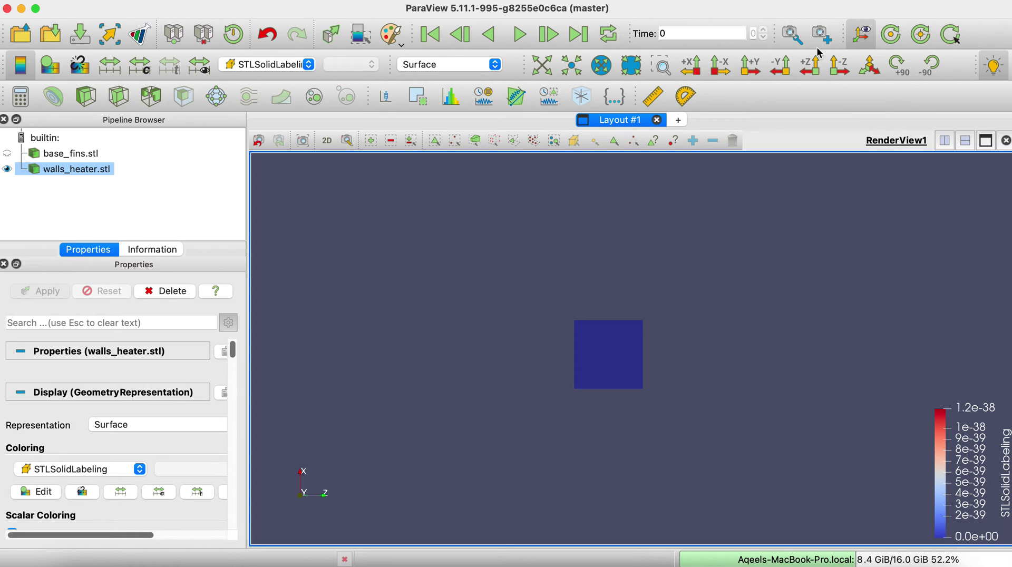
left_click(851, 32)
left_click(870, 65)
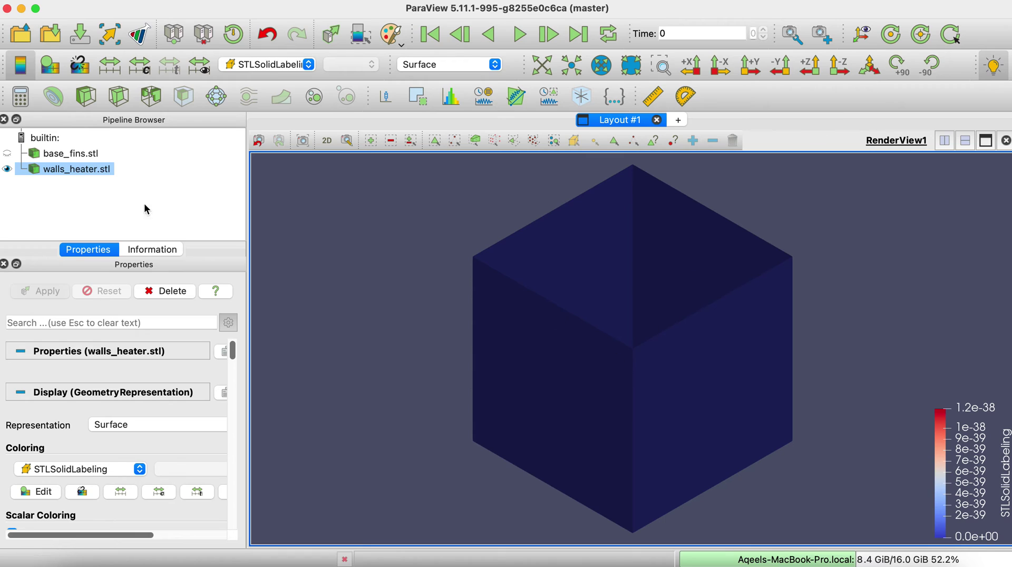
left_click(7, 153)
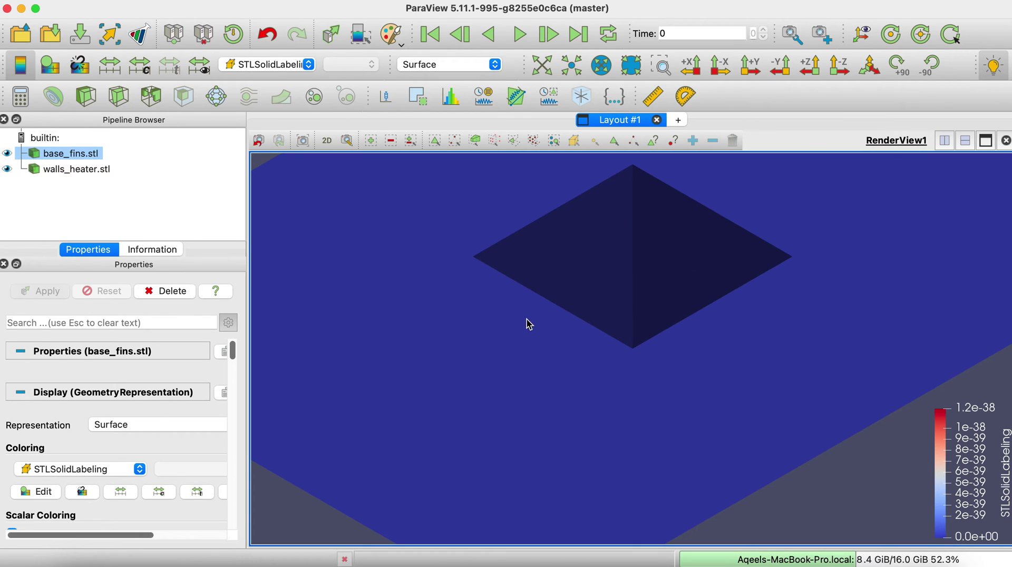
scroll(528, 324, "down", 5)
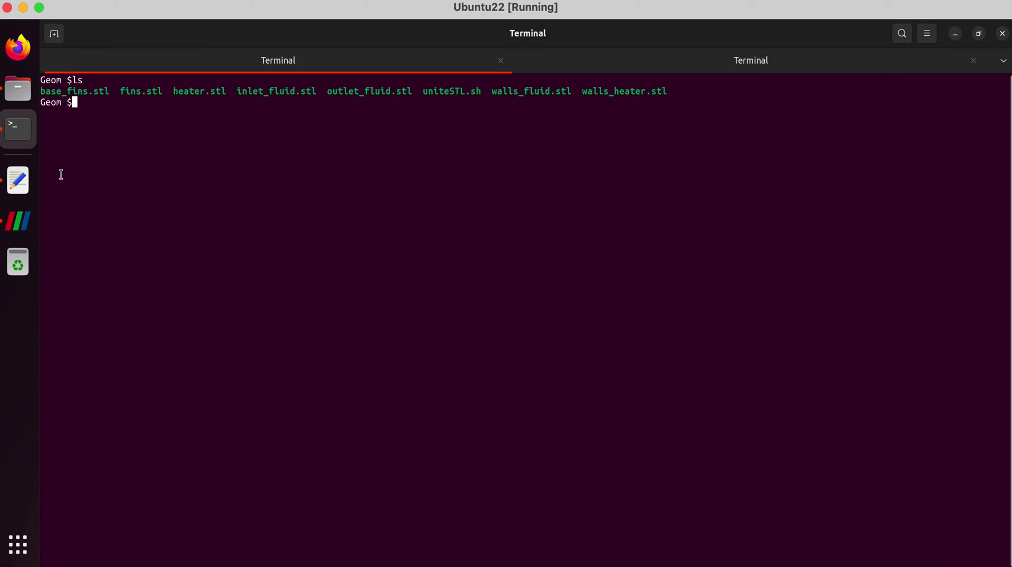
left_click(24, 181)
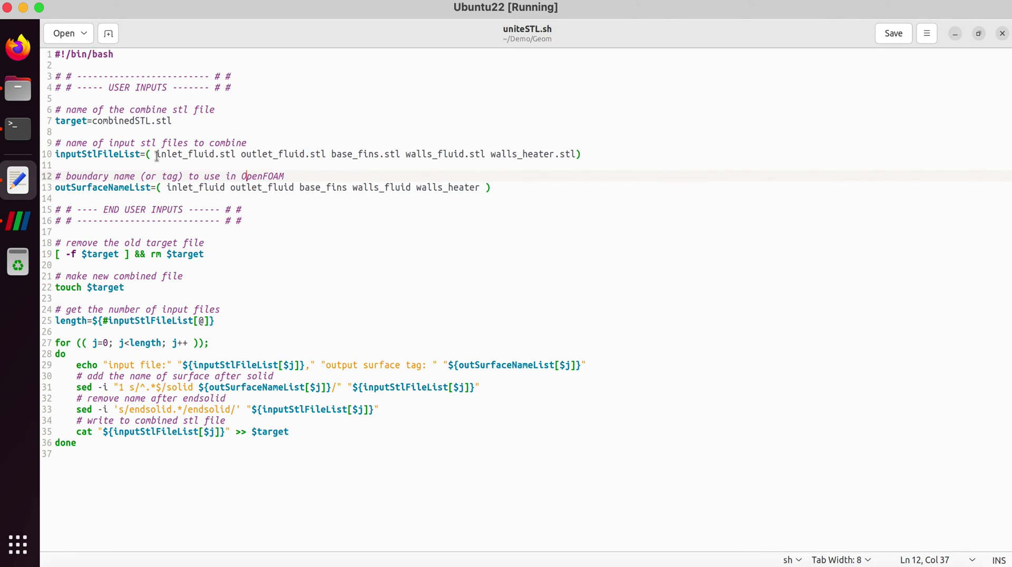
left_click(177, 154)
left_click(278, 154)
left_click(187, 188)
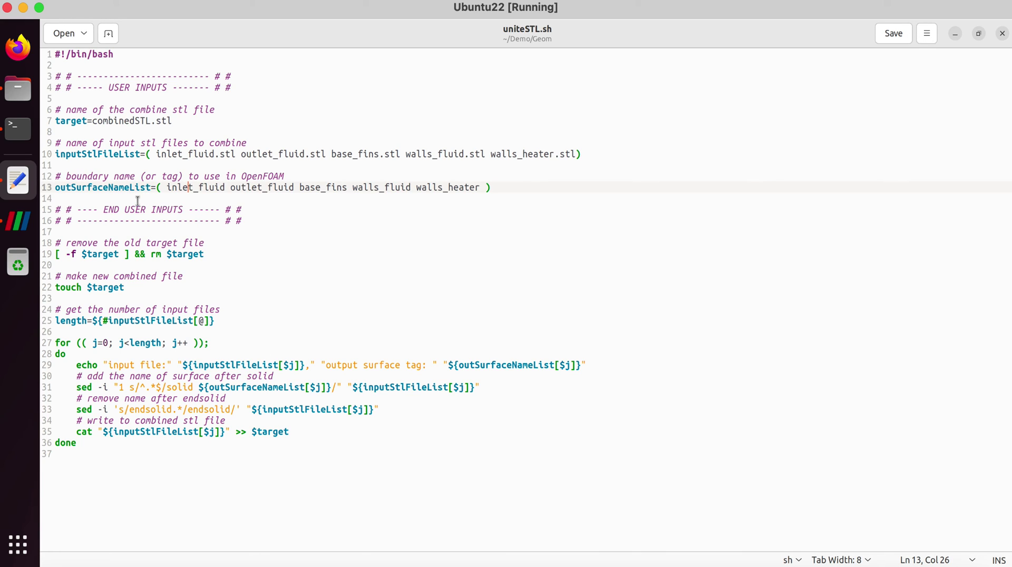
left_click(23, 133)
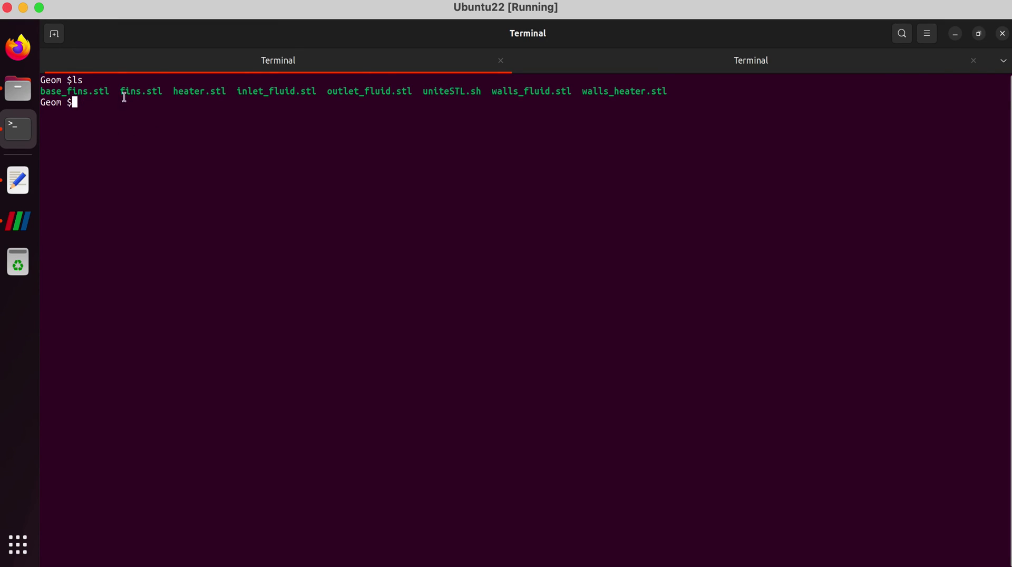
Step: List the Geom folder and run uniteSTL.sh to merge the boundary STLs
type("ls")
key("Return")
type("./")
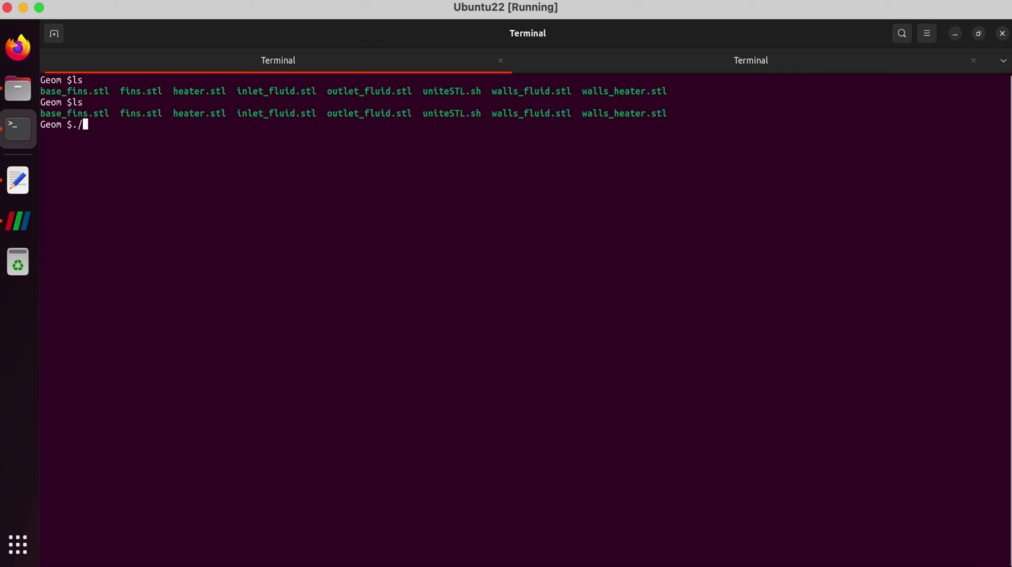
type("un")
key("Tab")
key("Return")
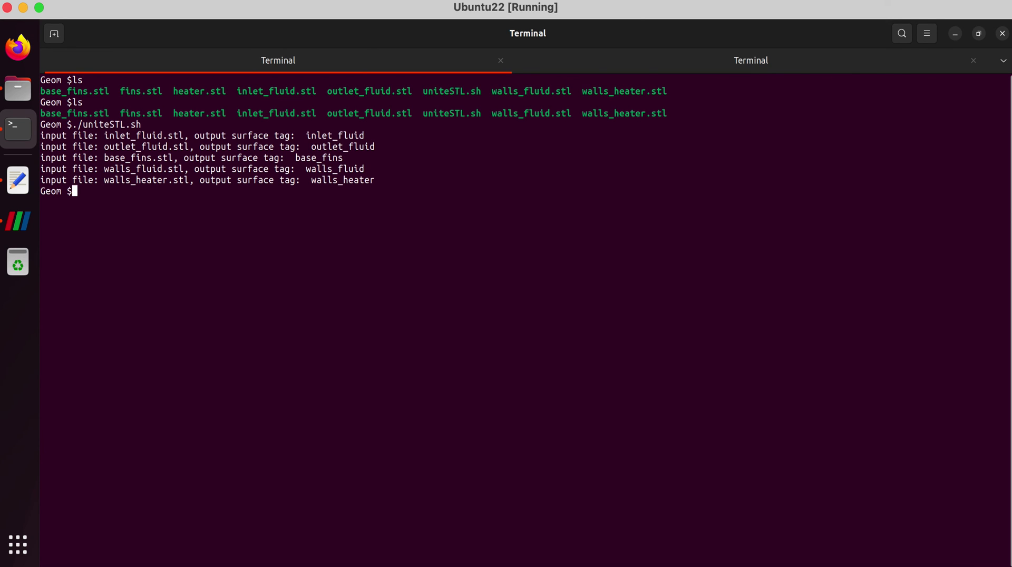
Step: Confirm combinedSTL.stl exists in the Geom folder and return to ParaView
left_click(20, 88)
left_click(115, 111)
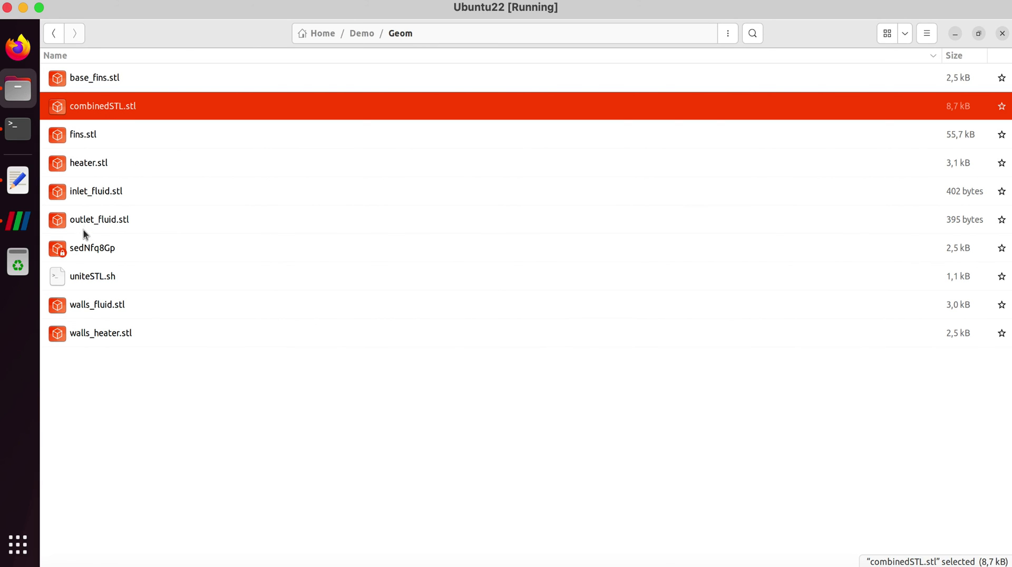
left_click(24, 219)
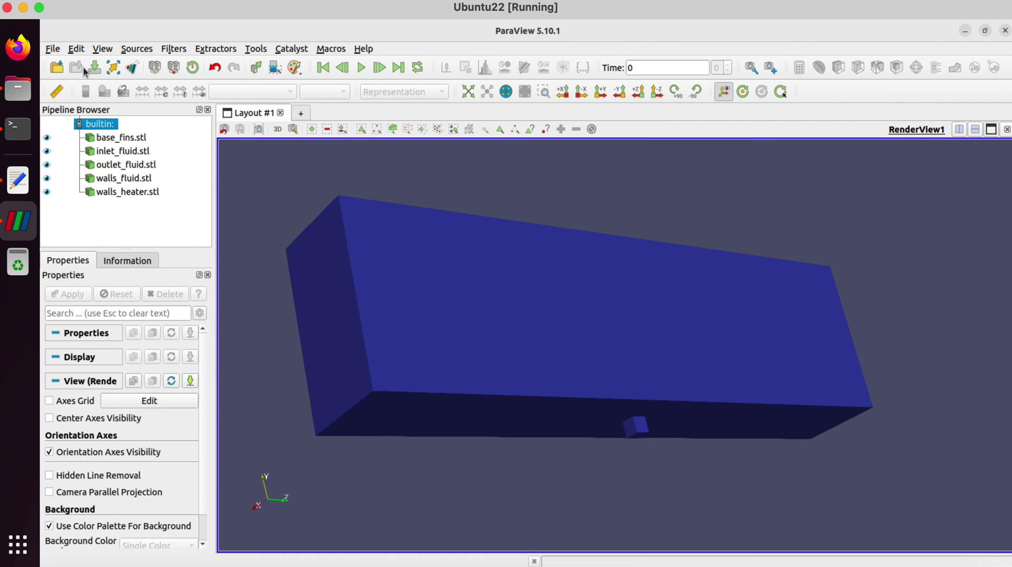
left_click(56, 67)
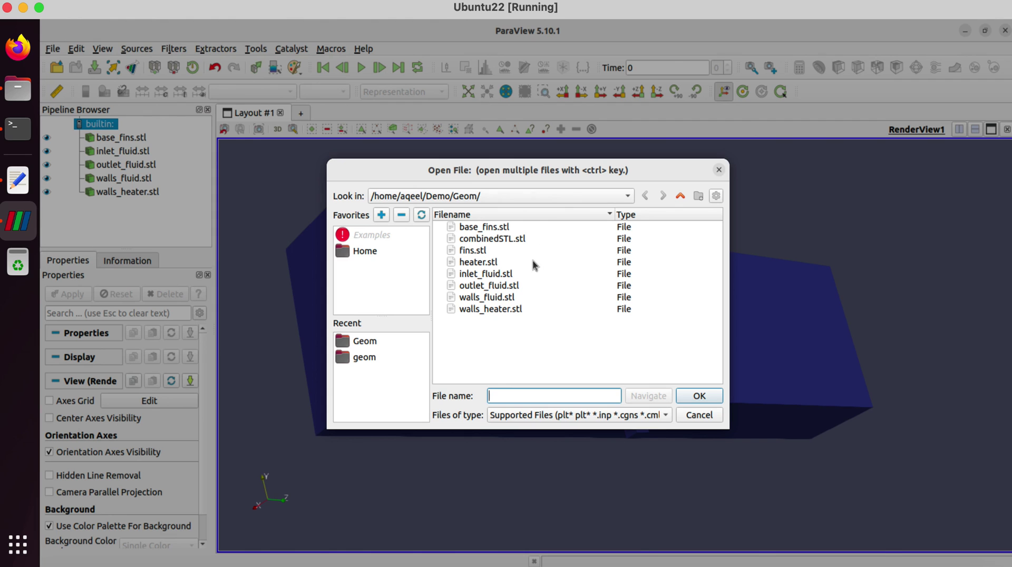
Step: Load combinedSTL.stl, hide the five individual STLs, and render it by STLSolidLabeling
left_click(716, 398)
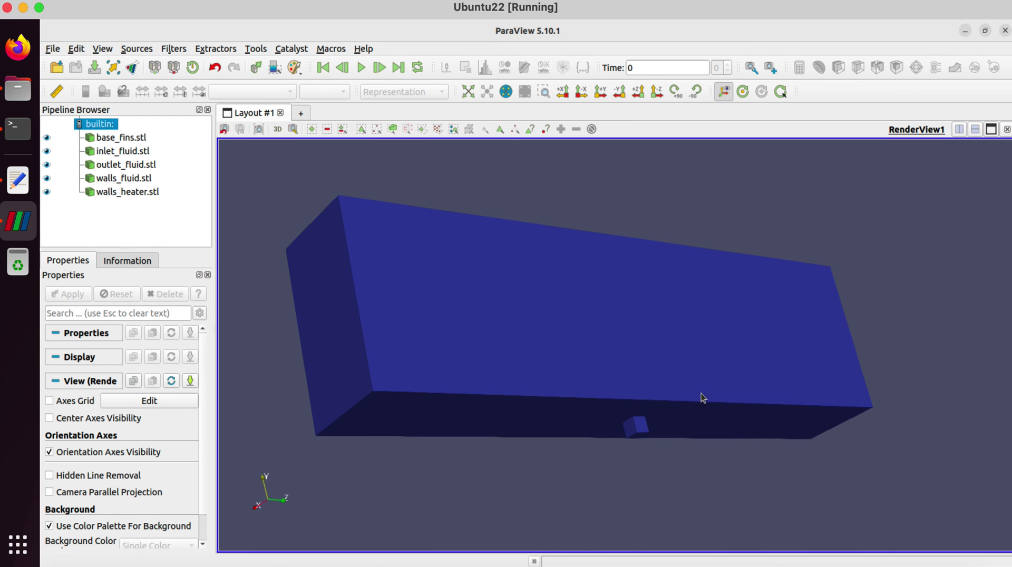
left_click(46, 191)
left_click(46, 178)
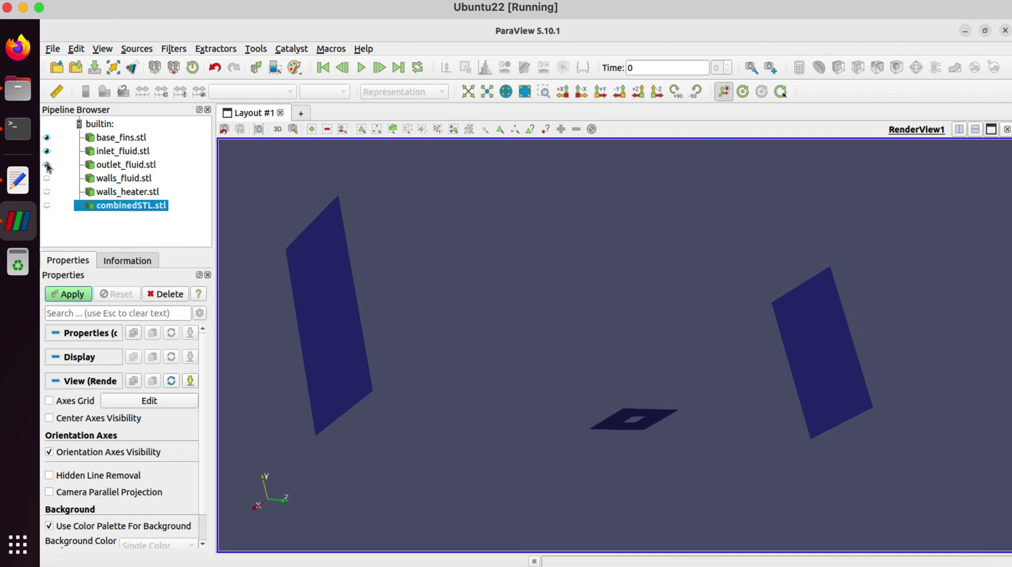
left_click(47, 165)
left_click(47, 151)
left_click(47, 138)
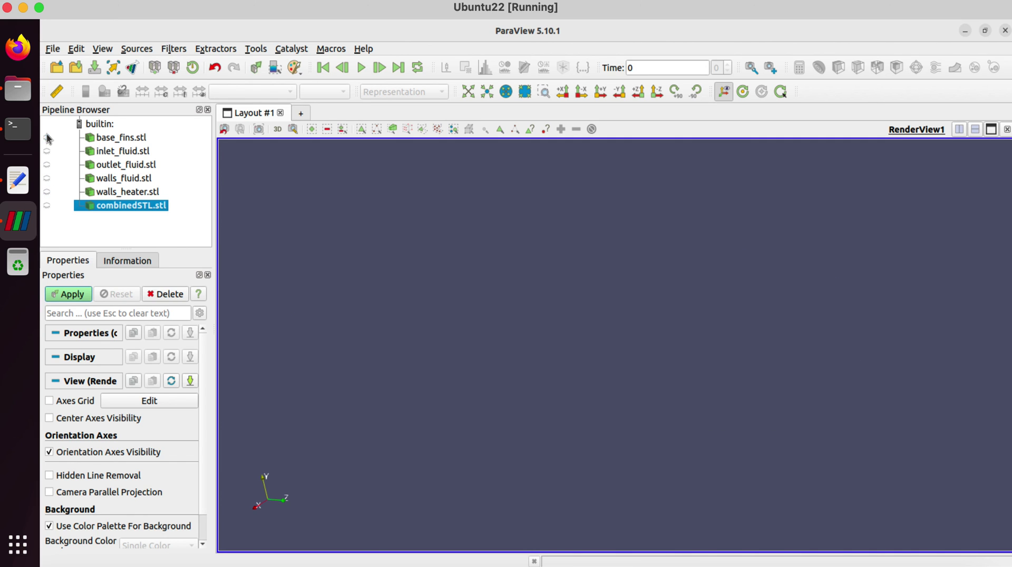
left_click(48, 206)
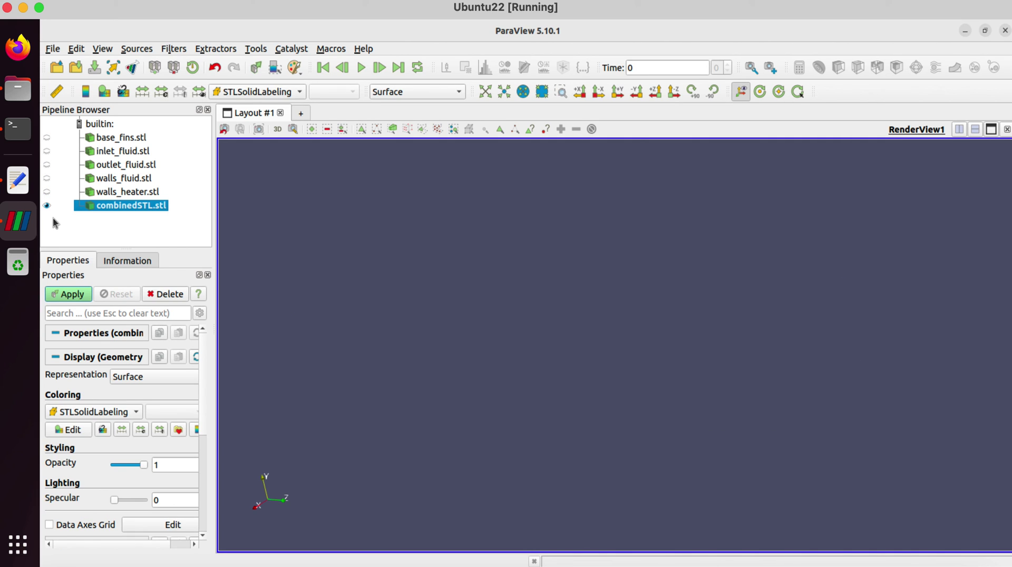
left_click(70, 295)
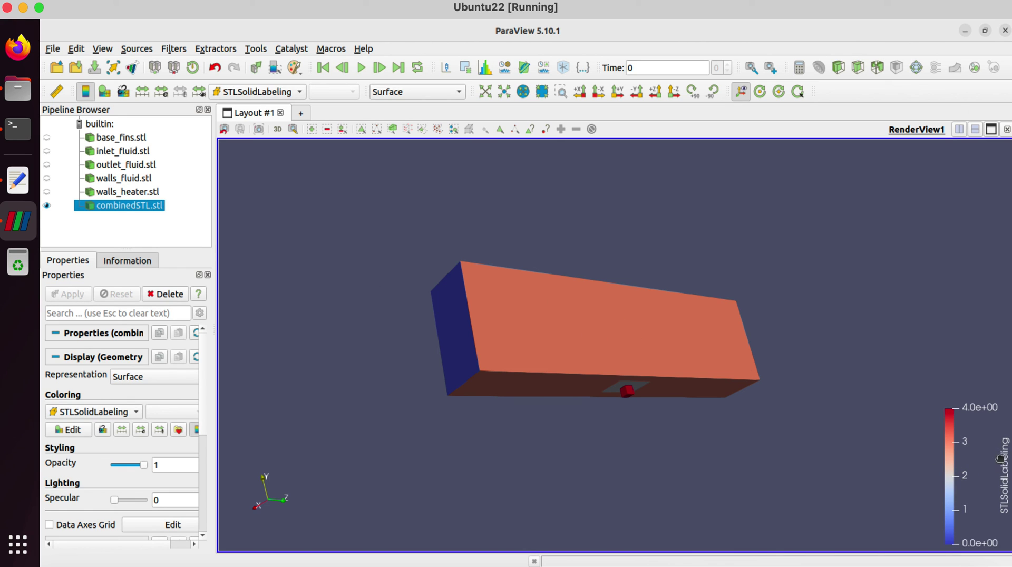
Step: Move the STLSolidLabeling legend to the right middle and rotate to a diagonal view
left_click_drag(972, 457, 908, 320)
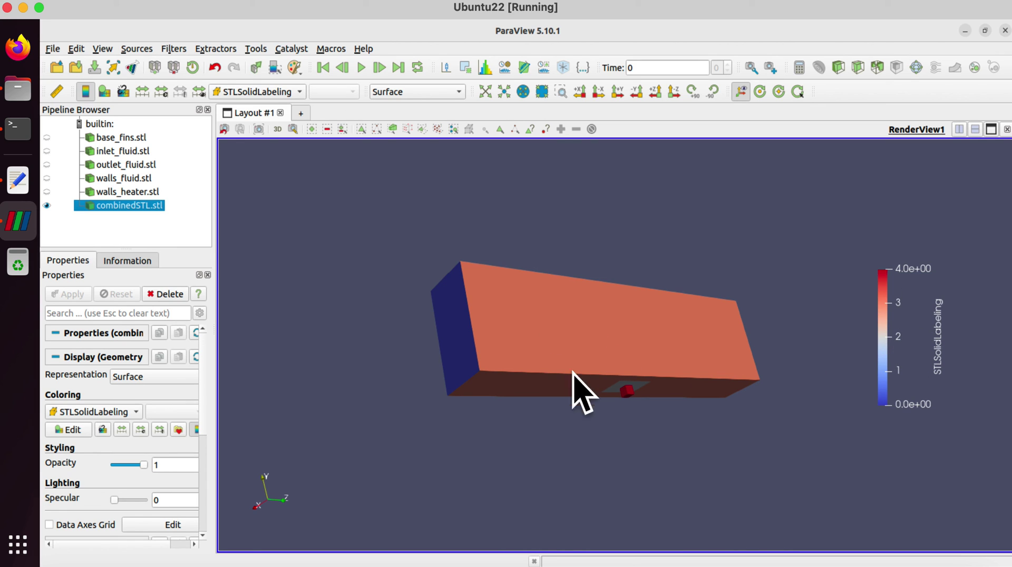
mouse_move(605, 346)
left_mouse_down()
mouse_move(605, 325)
mouse_move(587, 367)
mouse_move(533, 357)
mouse_move(678, 339)
mouse_move(674, 324)
left_mouse_up()
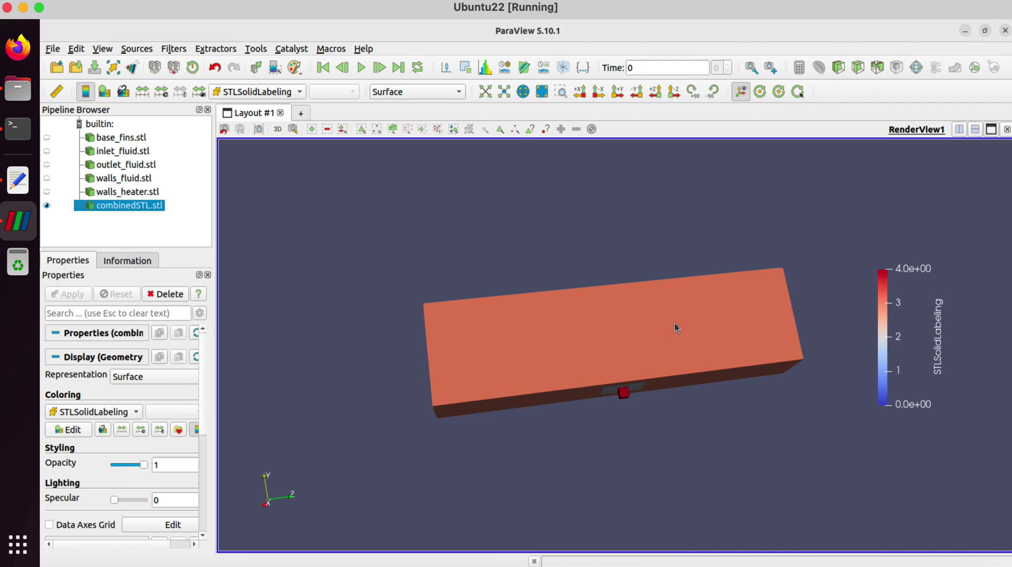
left_click_drag(616, 334, 694, 309)
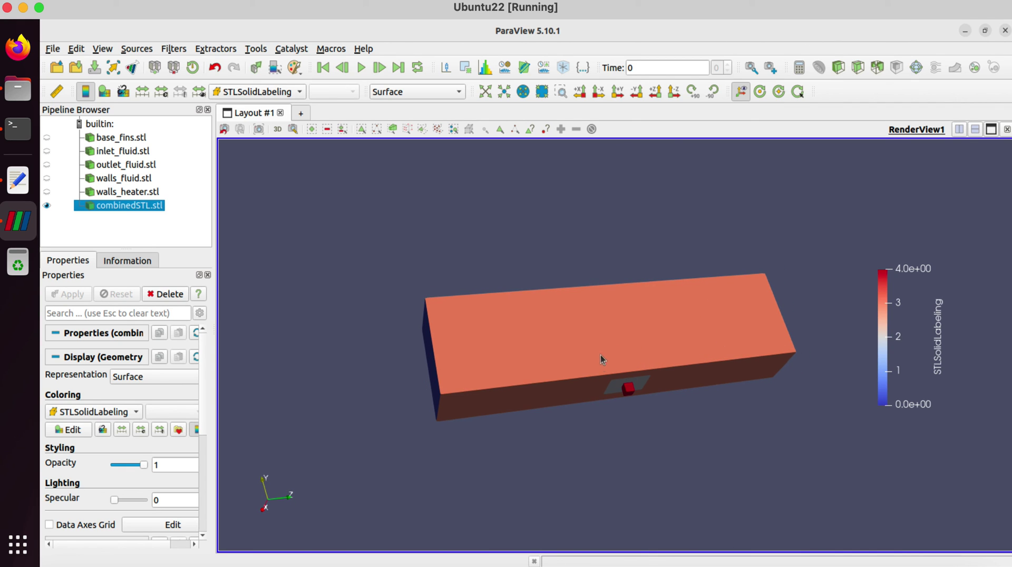
mouse_move(599, 355)
left_mouse_down()
mouse_move(602, 393)
mouse_move(659, 317)
left_mouse_up()
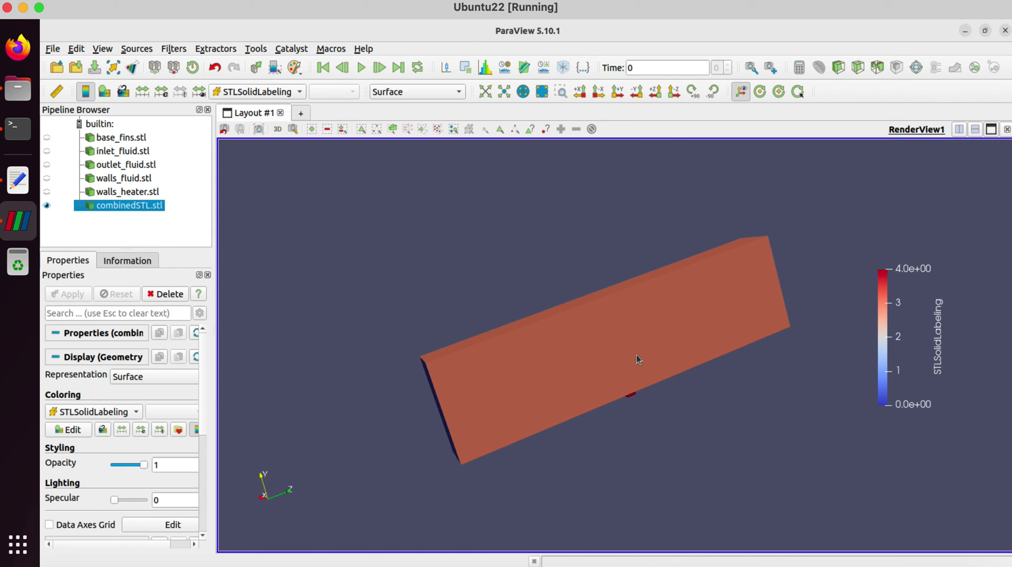
mouse_move(636, 356)
left_mouse_down()
mouse_move(610, 322)
mouse_move(645, 308)
mouse_move(637, 269)
left_mouse_up()
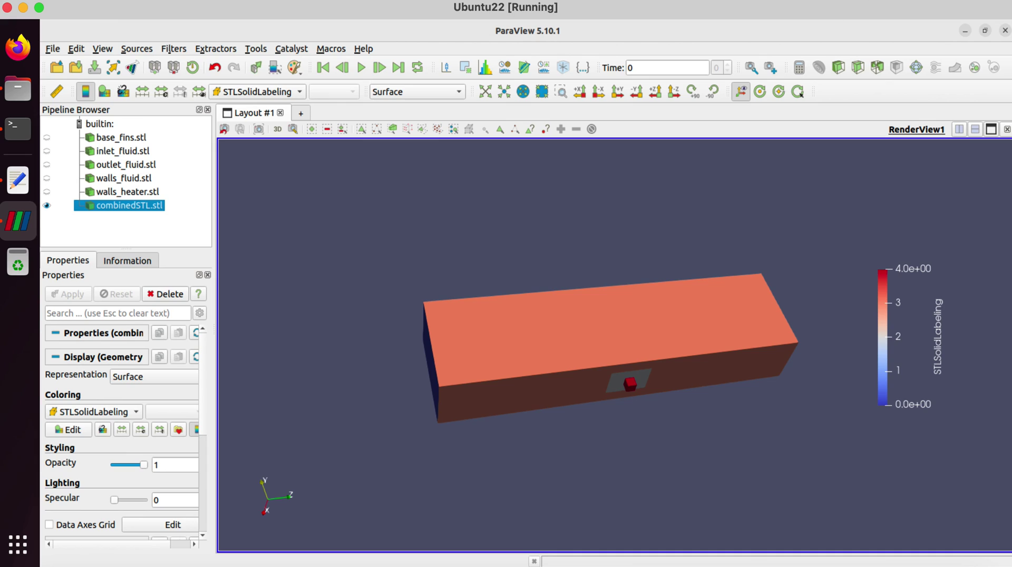